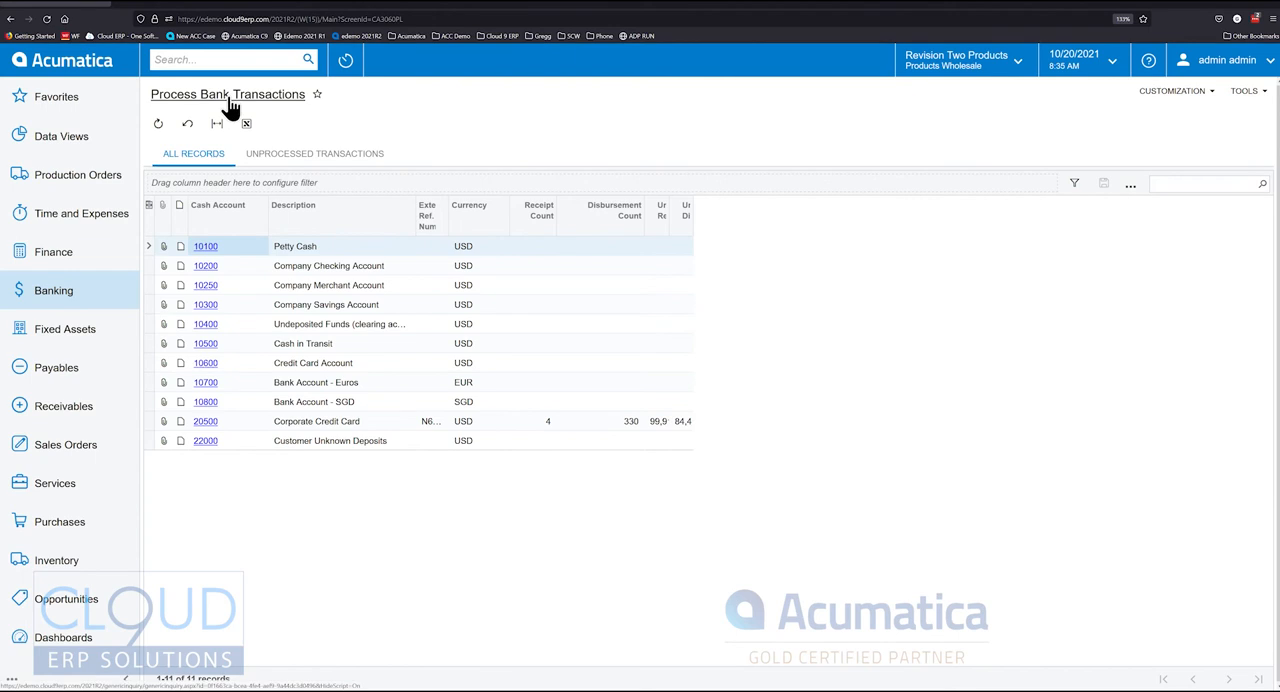
# Open the bank transactions of cash account 20500, Corporate Credit Card, for processing
pyautogui.click(311, 265)
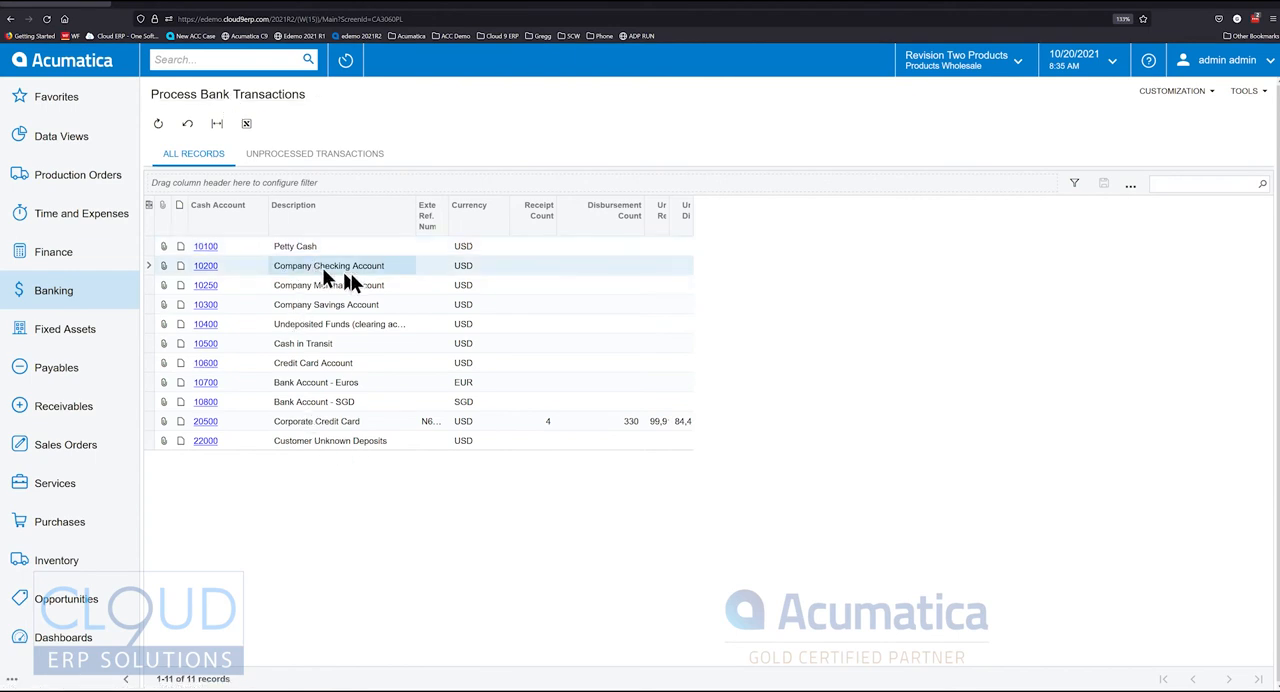
pyautogui.click(311, 421)
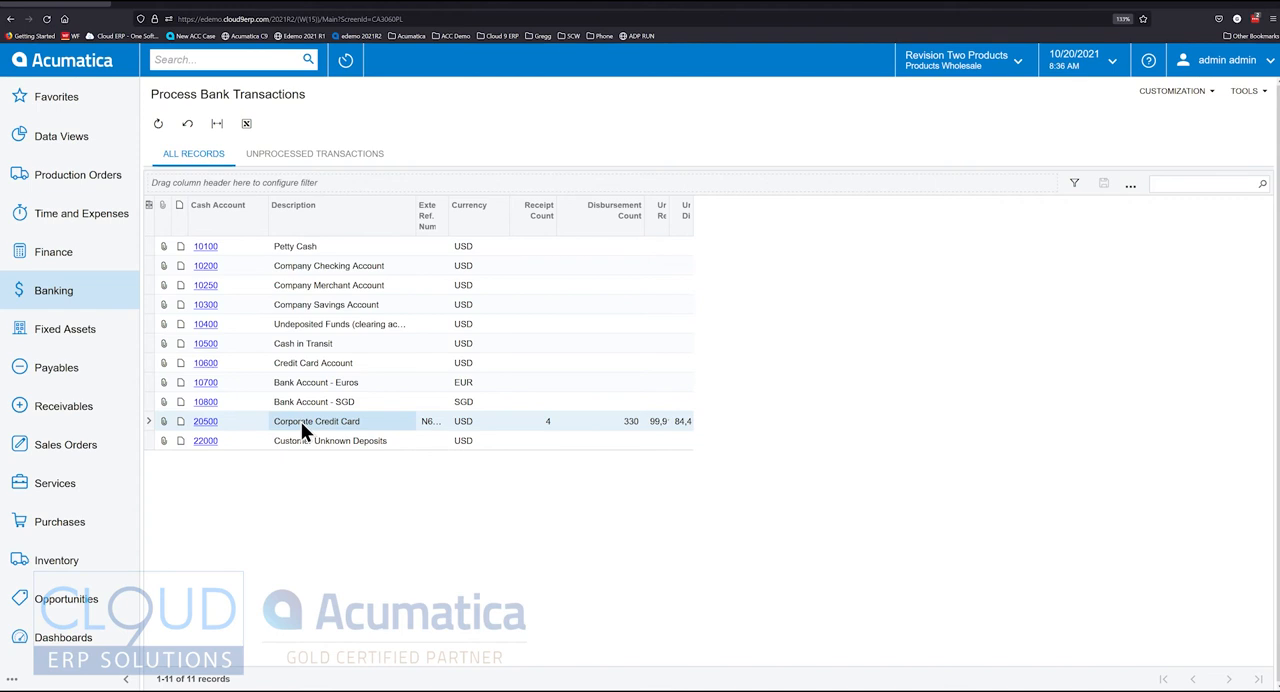
pyautogui.click(208, 422)
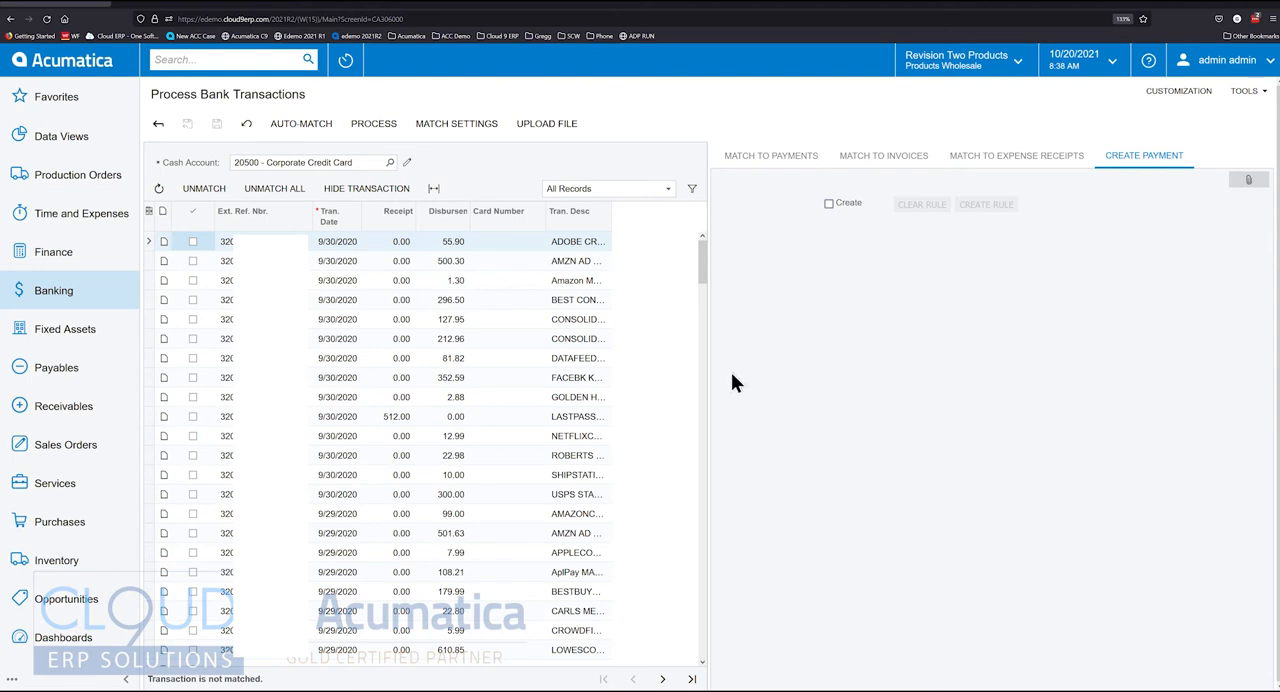
# Turn on payment creation for the 352.59 FACEBK disbursement dated 9/30/2020, with CA as the module
pyautogui.click(444, 380)
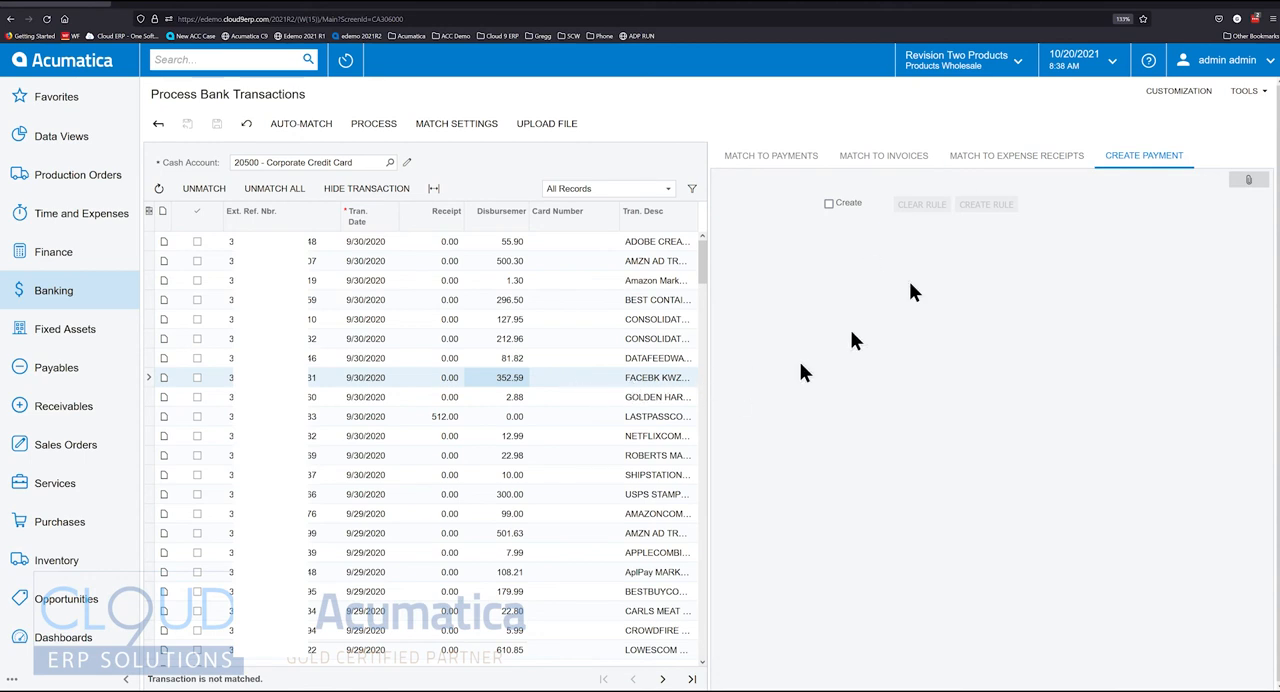
pyautogui.click(831, 206)
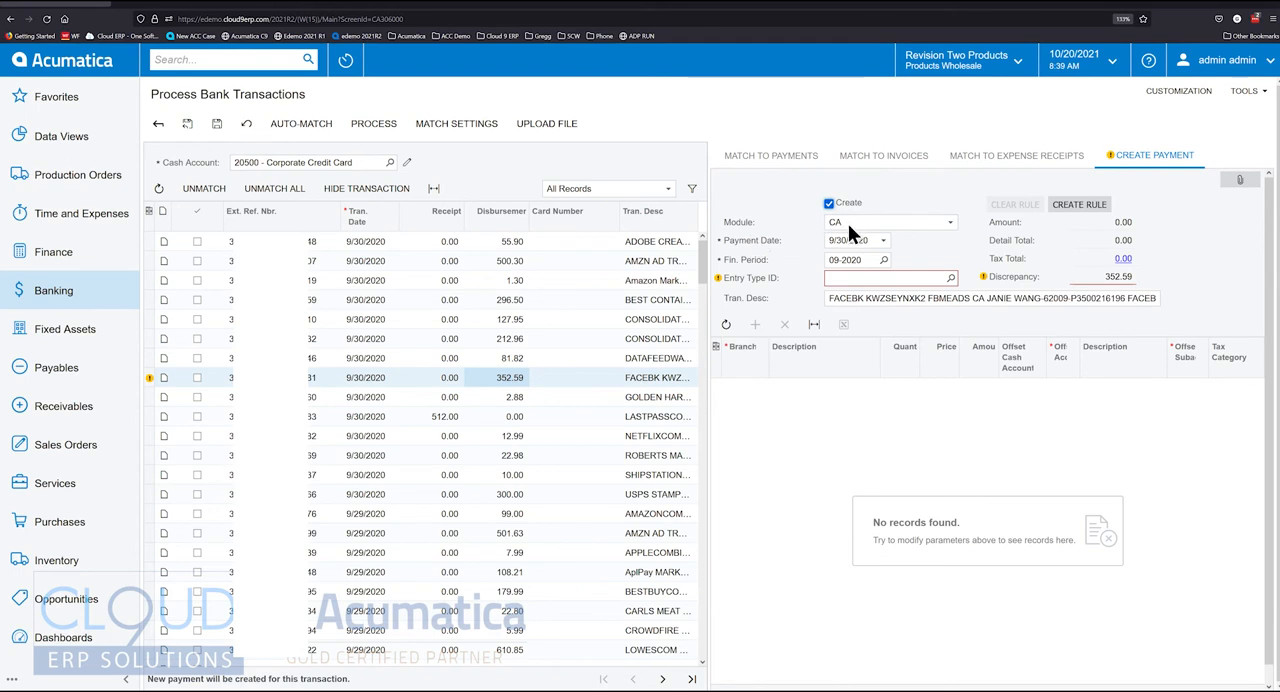
pyautogui.click(848, 224)
pyautogui.click(767, 234)
pyautogui.click(859, 227)
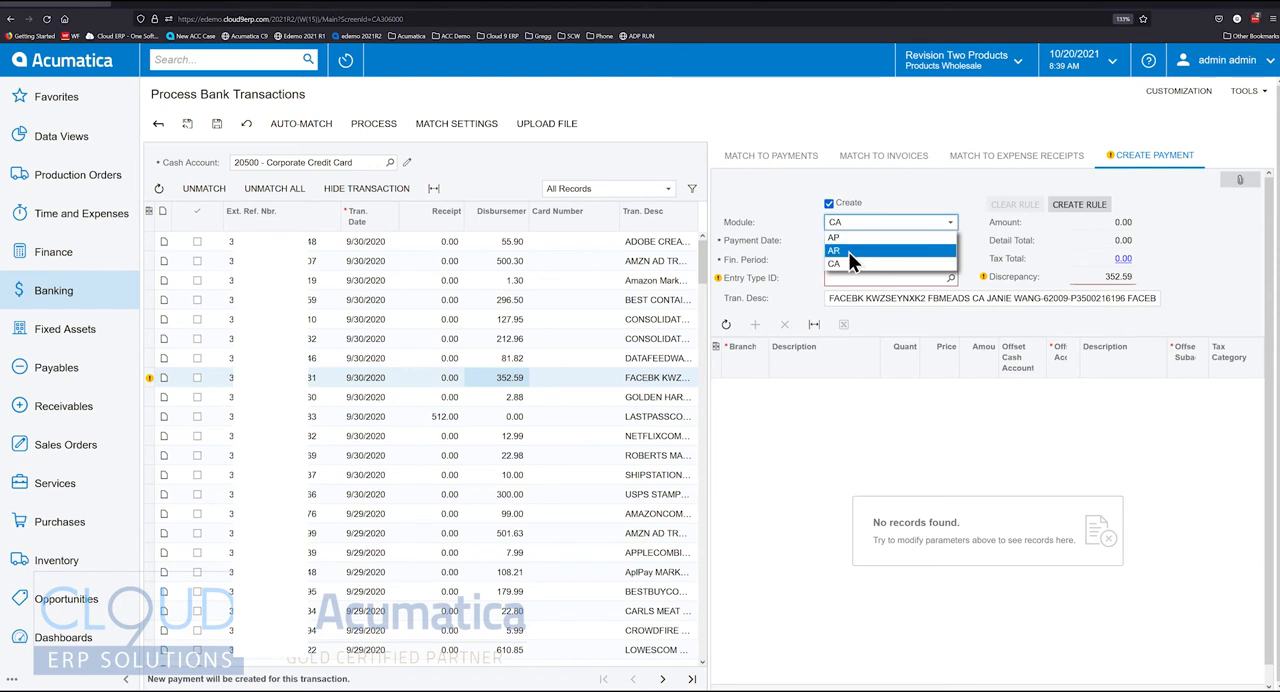
pyautogui.click(846, 262)
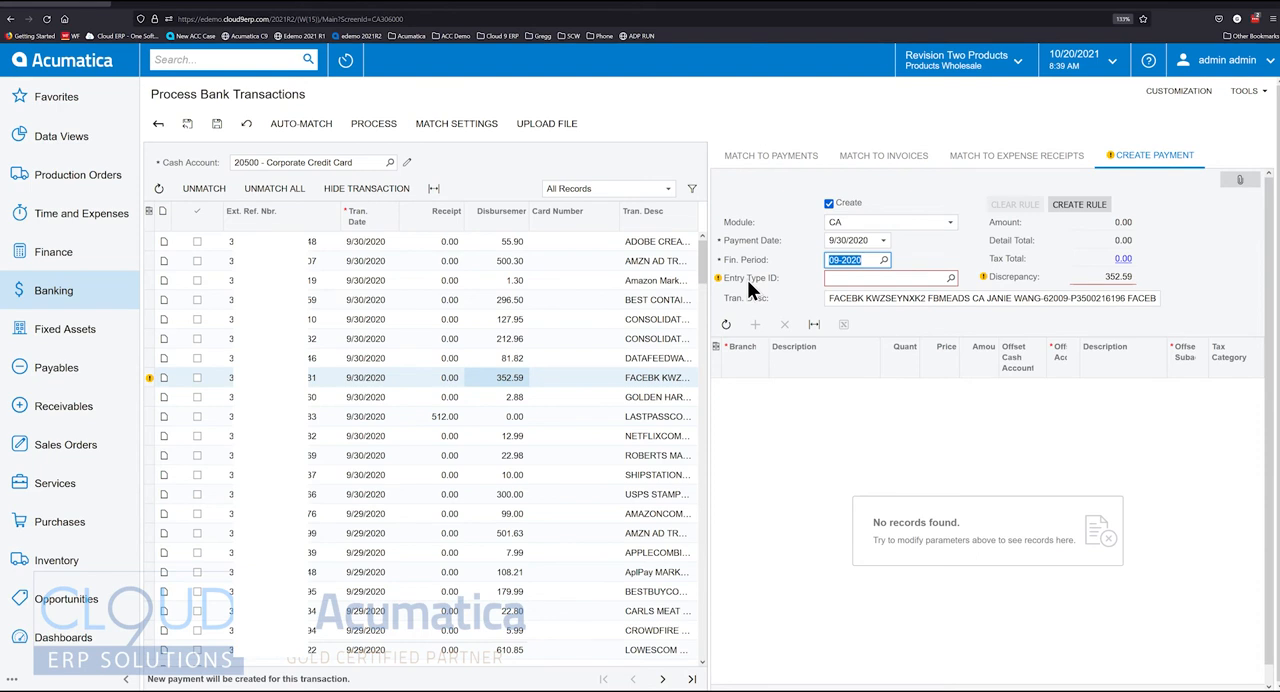
# Open the Entry Types list from Banking and check the disbursement/receipt setting of the MARKETING entry type
pyautogui.click(57, 305)
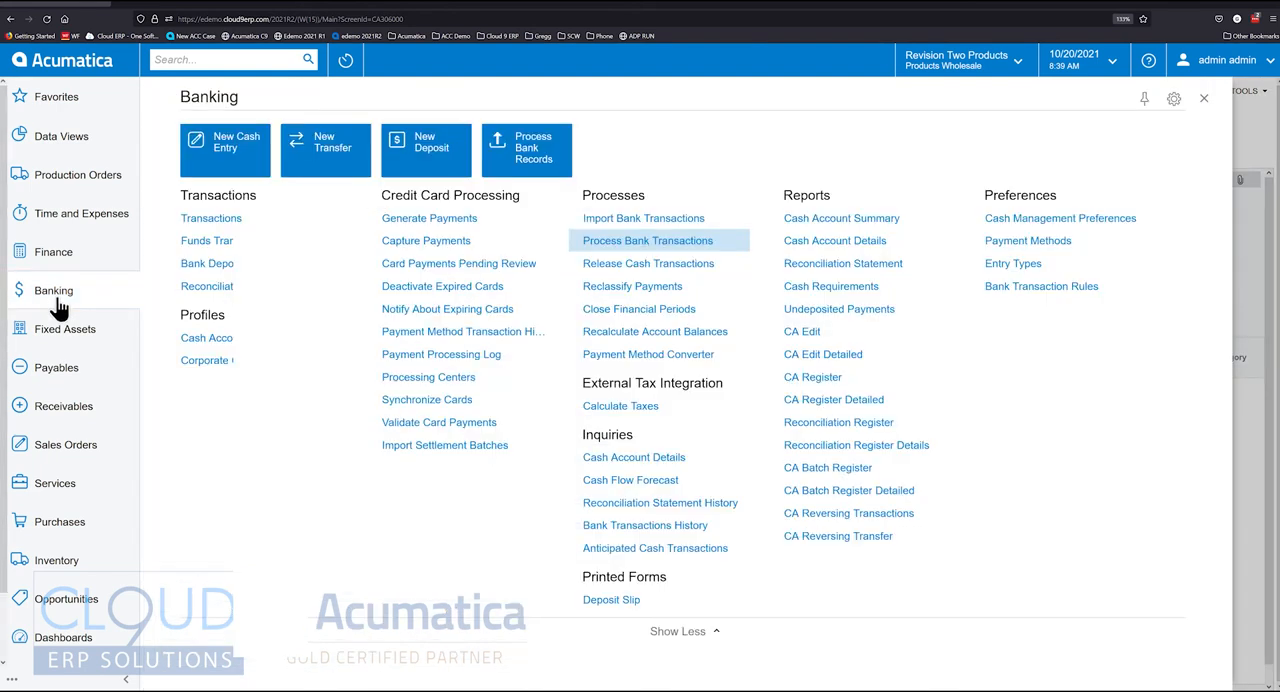
pyautogui.click(1013, 264)
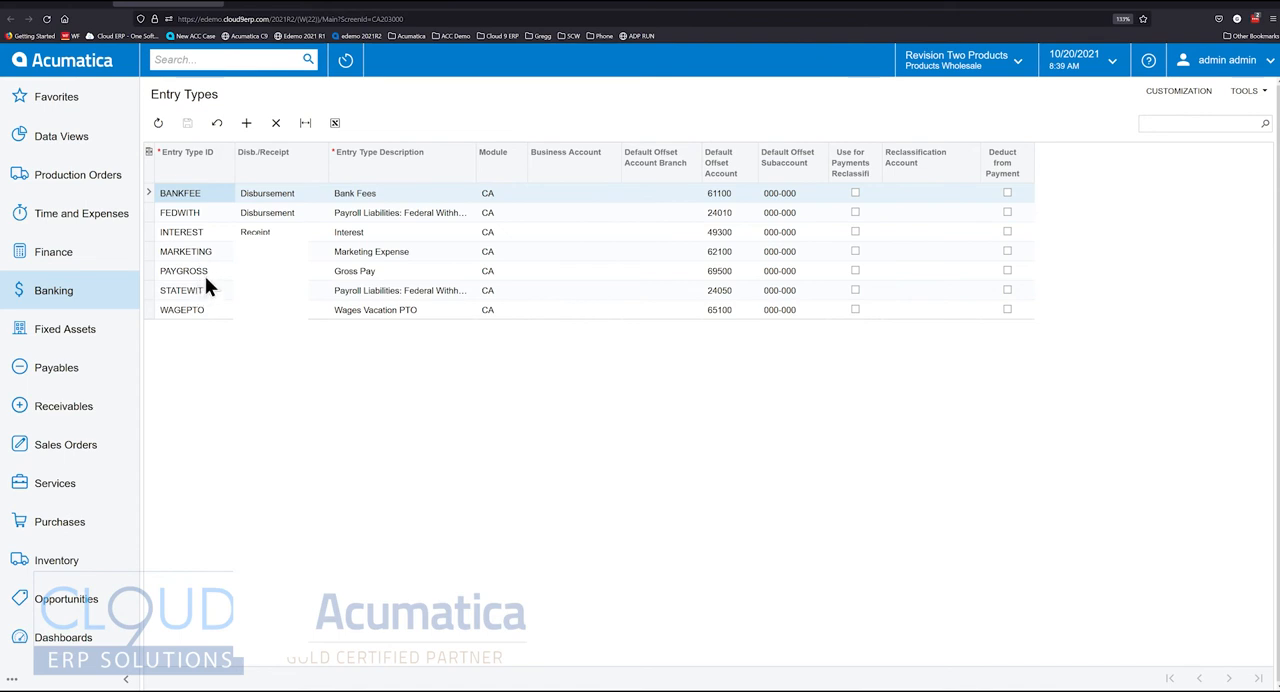
pyautogui.click(186, 254)
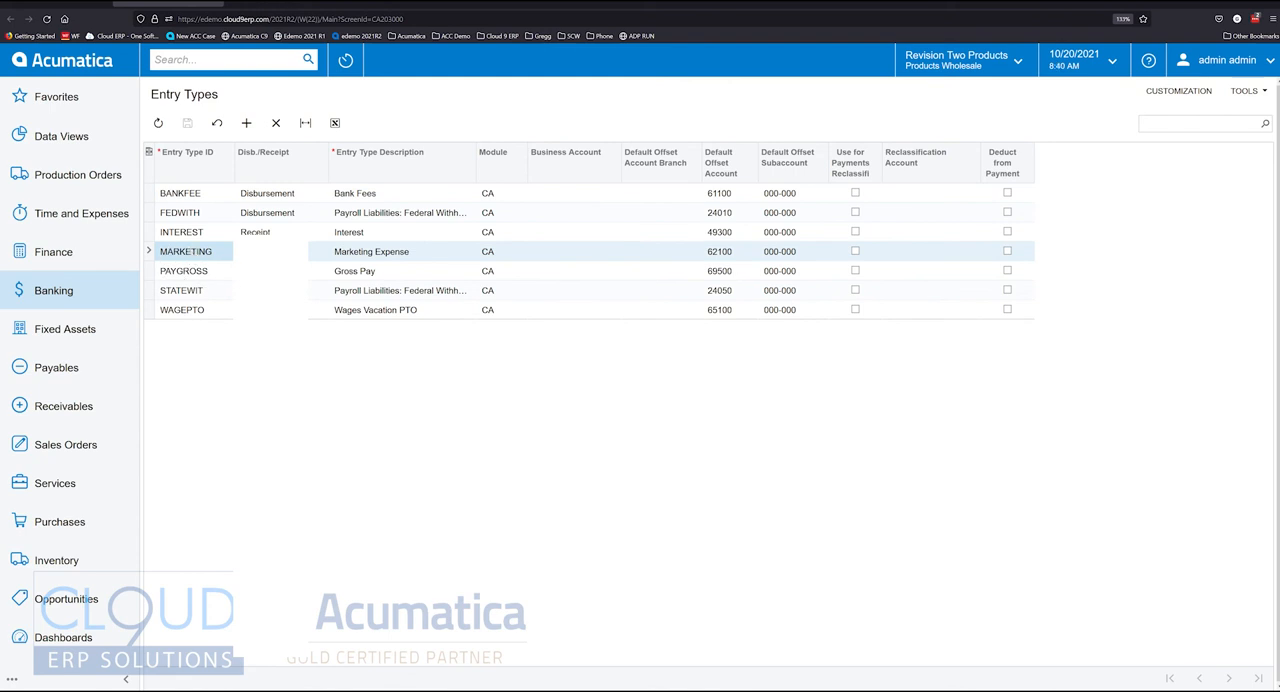
pyautogui.doubleClick(270, 253)
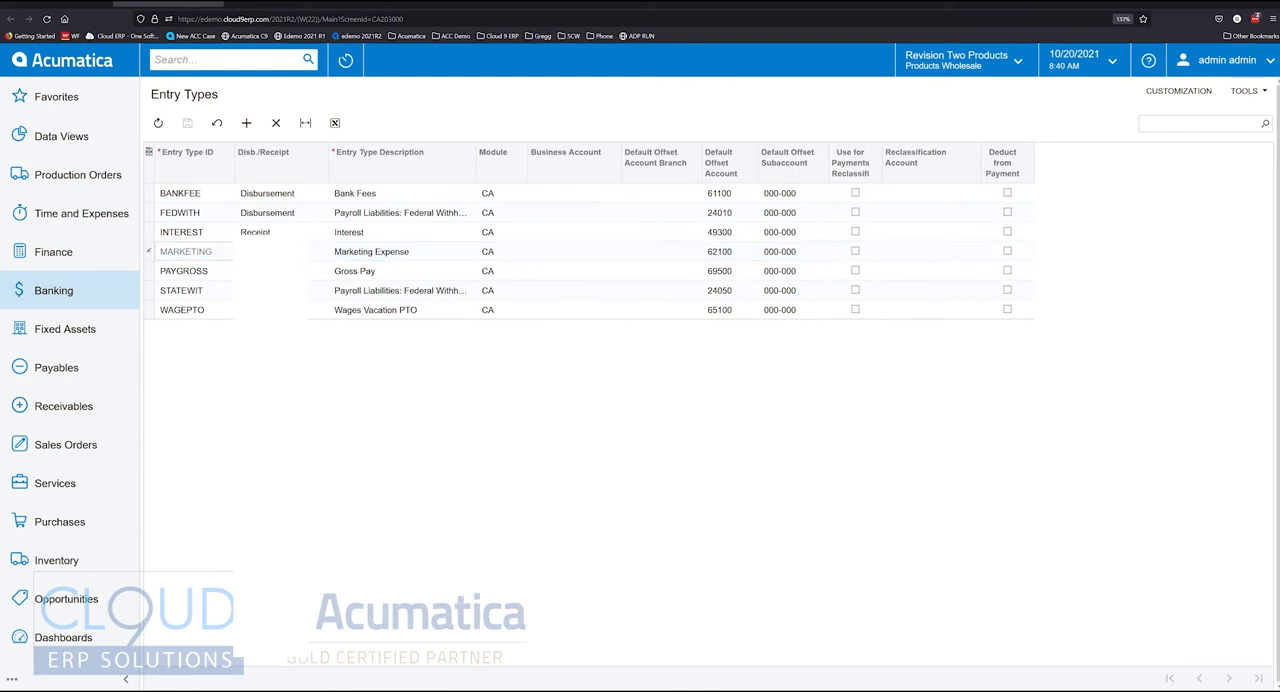
pyautogui.click(285, 252)
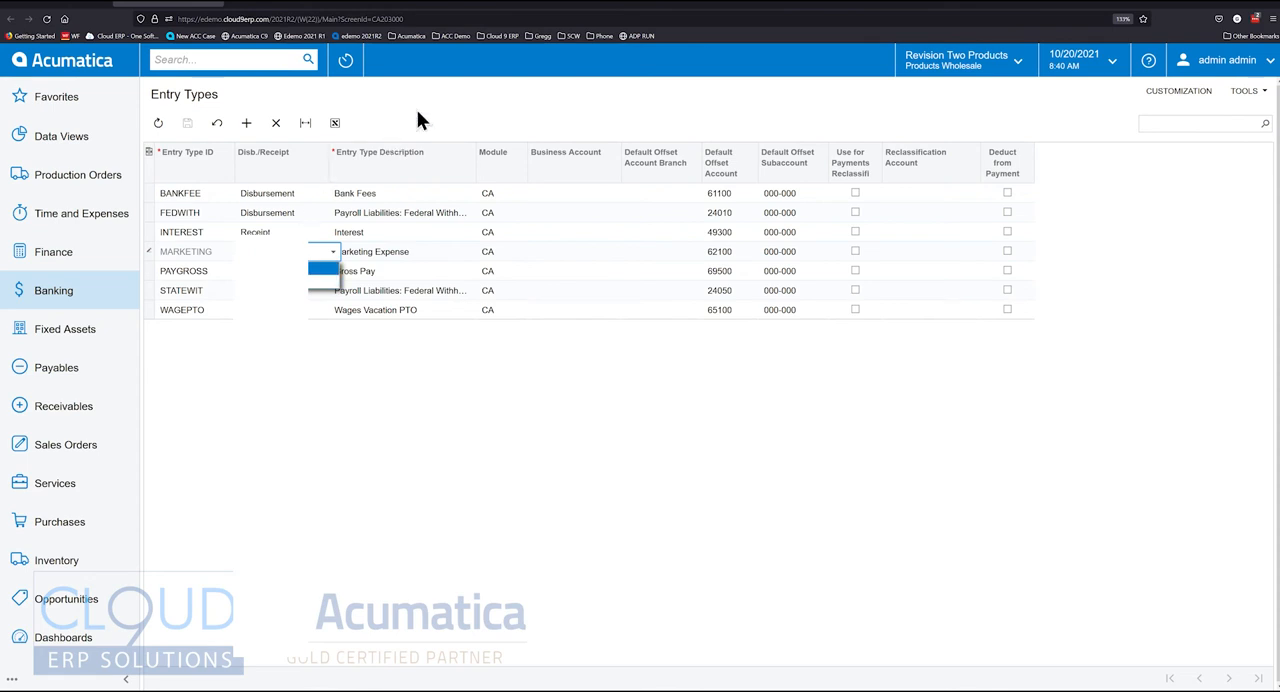
pyautogui.click(66, 4)
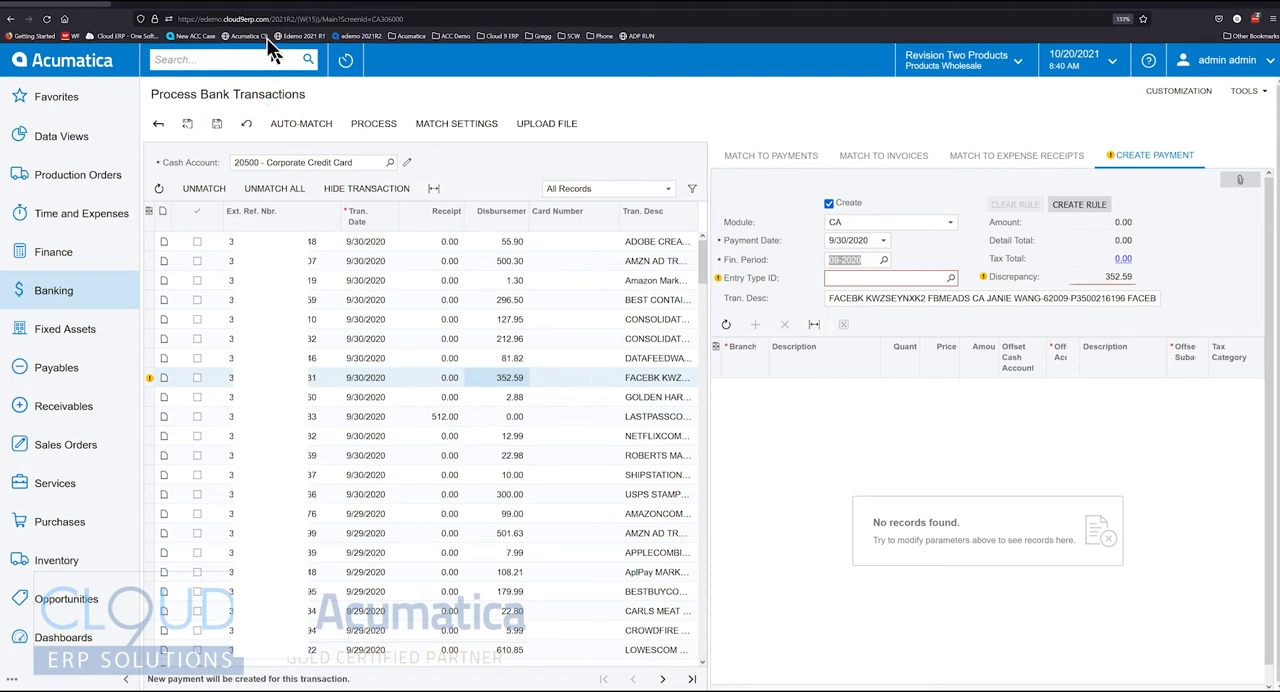
pyautogui.click(168, 4)
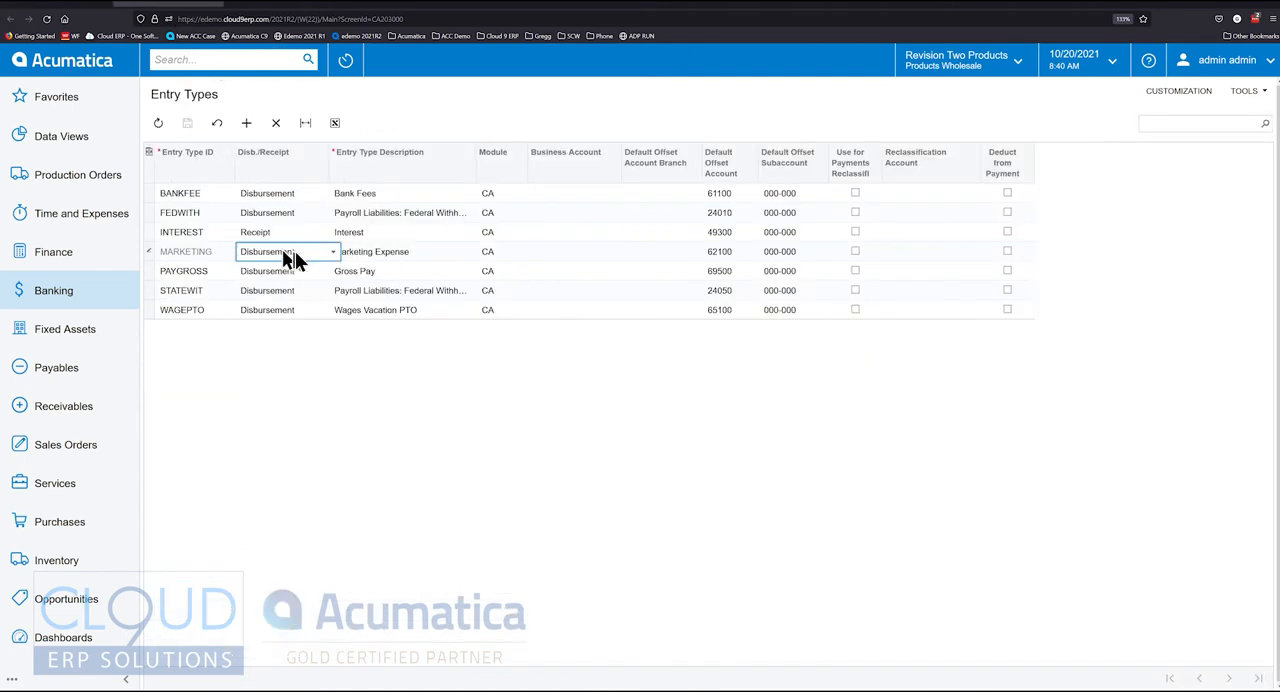
# Look up the default offset account of the MARKETING entry type and pick 62100 Marketing Expense
pyautogui.click(736, 251)
pyautogui.click(763, 252)
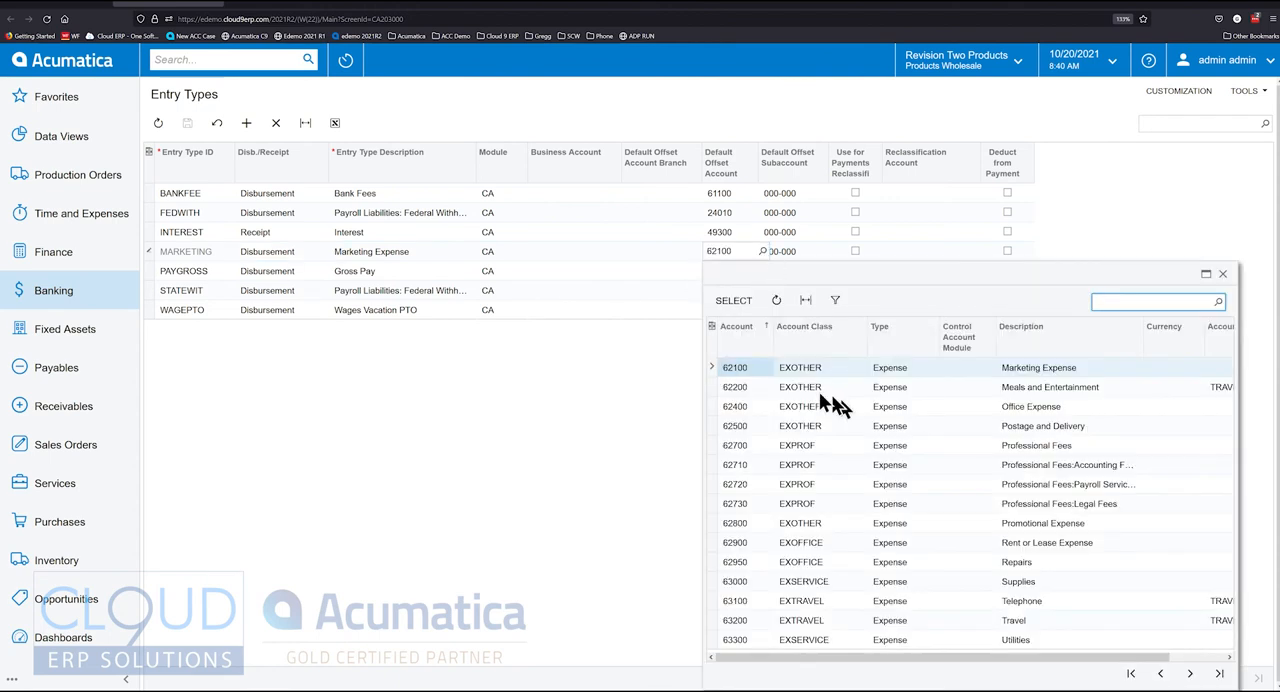
pyautogui.doubleClick(1043, 369)
# Add an entry type with ID HARDWARE, type Disbursement and description Hardware
pyautogui.click(246, 125)
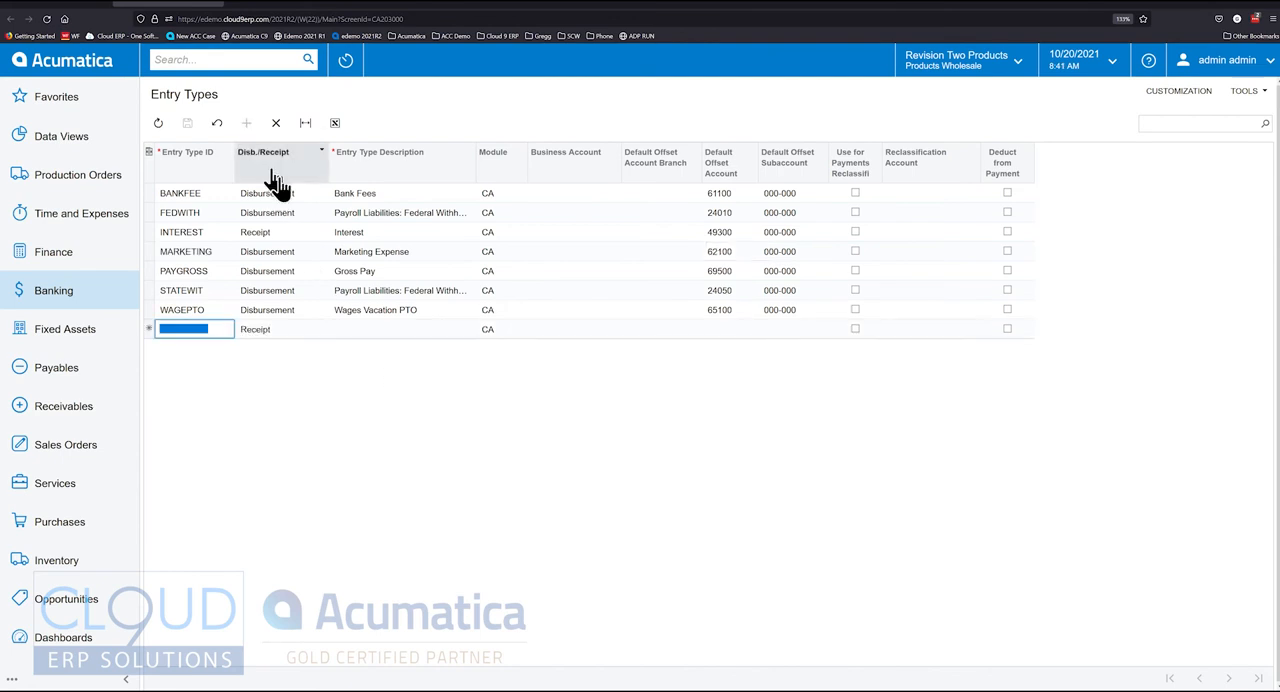
pyautogui.write('HARDWARE')
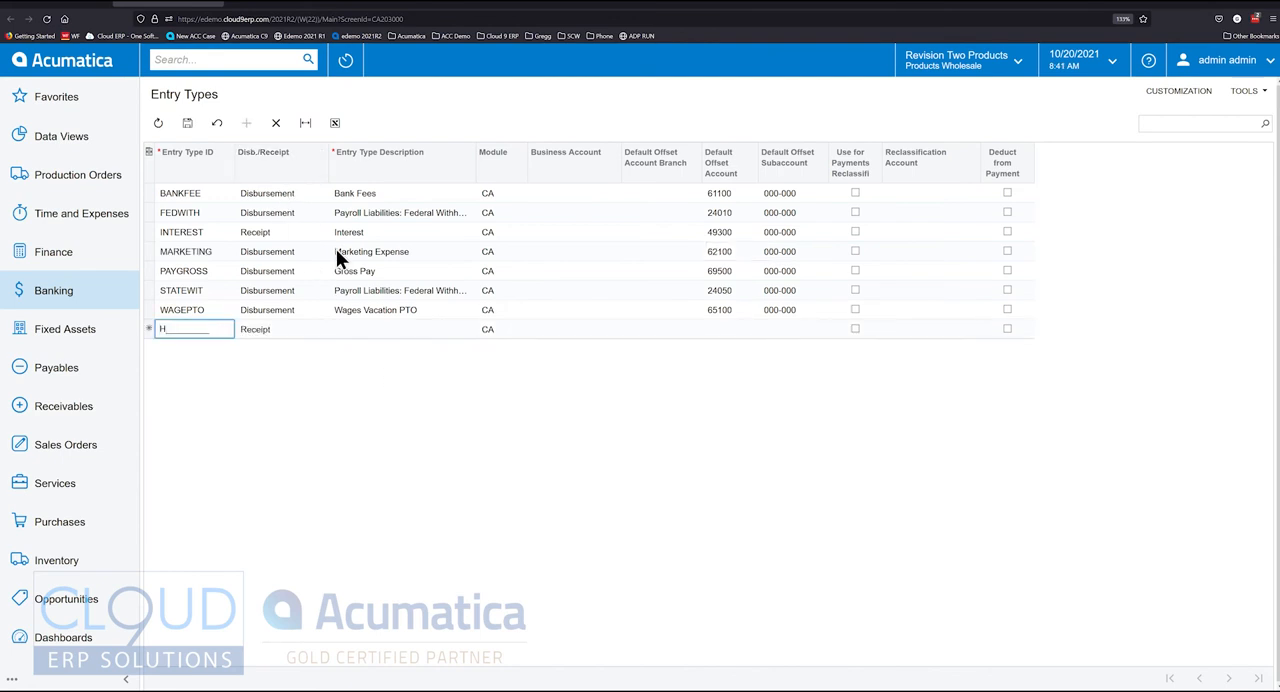
pyautogui.press('Tab')
pyautogui.press('d')
pyautogui.press('Tab')
pyautogui.write('Hardware')
pyautogui.press('Tab')
pyautogui.press('Tab')
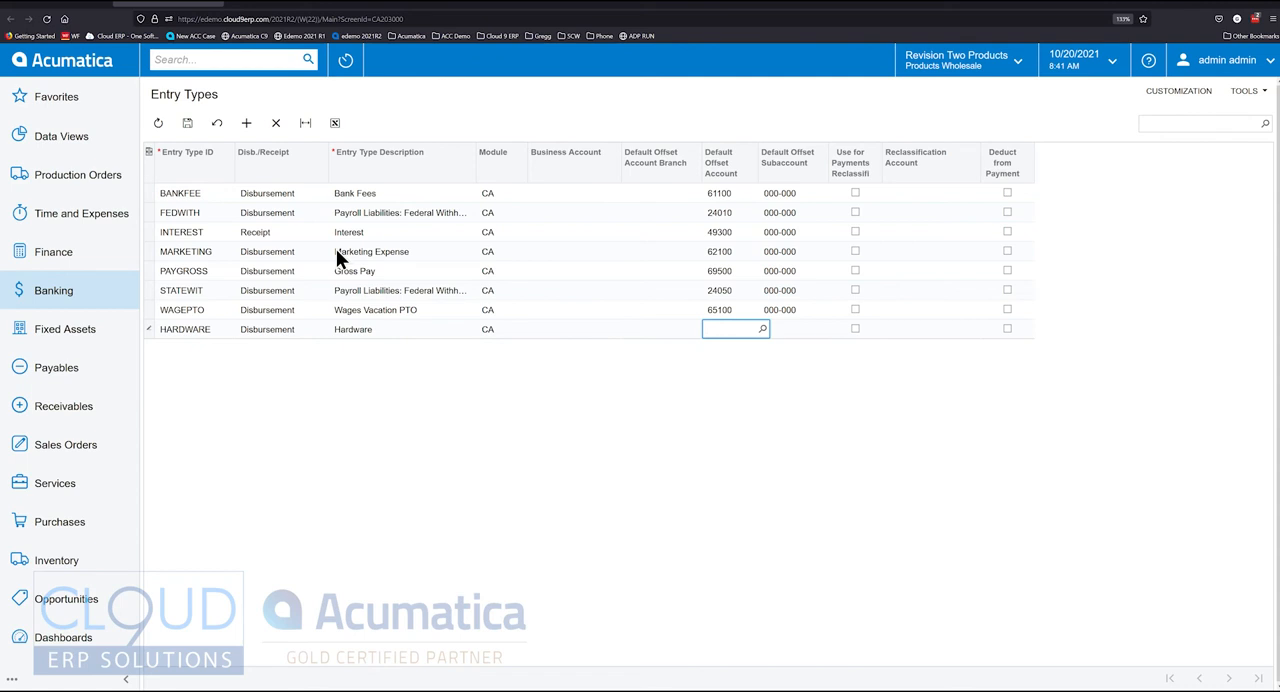
# Set the HARDWARE entry type's default offset account to 62400 Office Expense and subaccount to 000-000, and save
pyautogui.write('office')
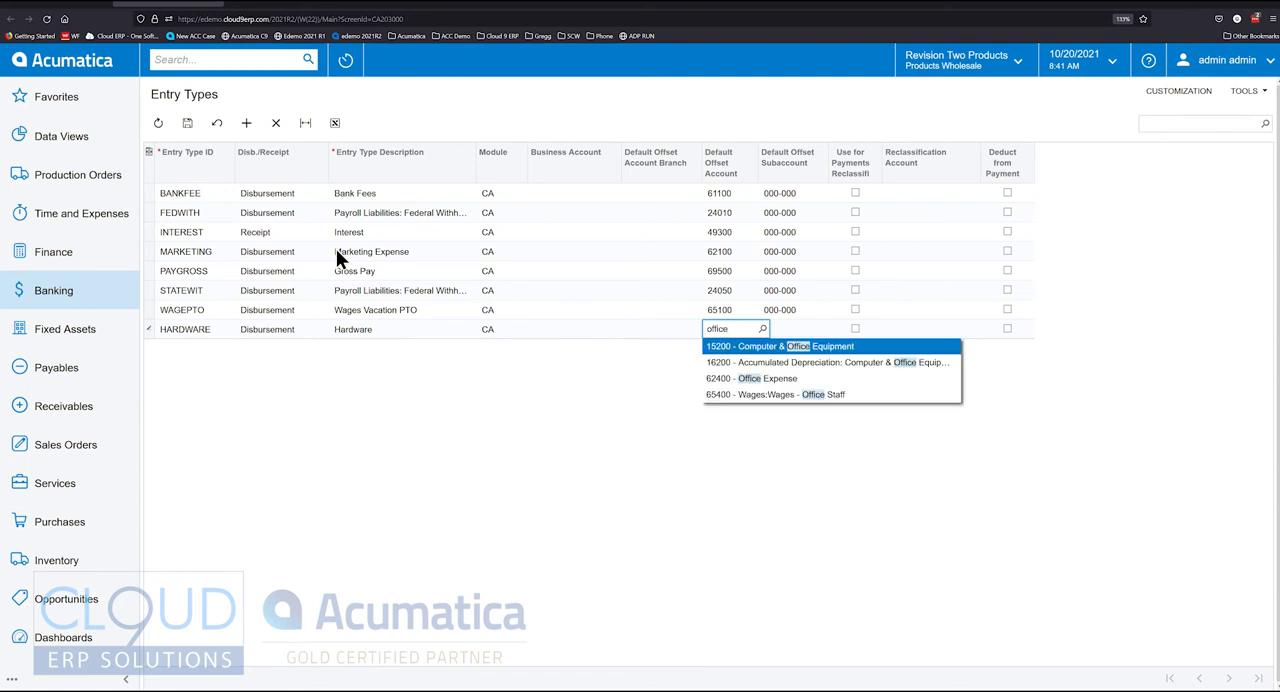
pyautogui.press('Down')
pyautogui.press('Down')
pyautogui.press('Tab')
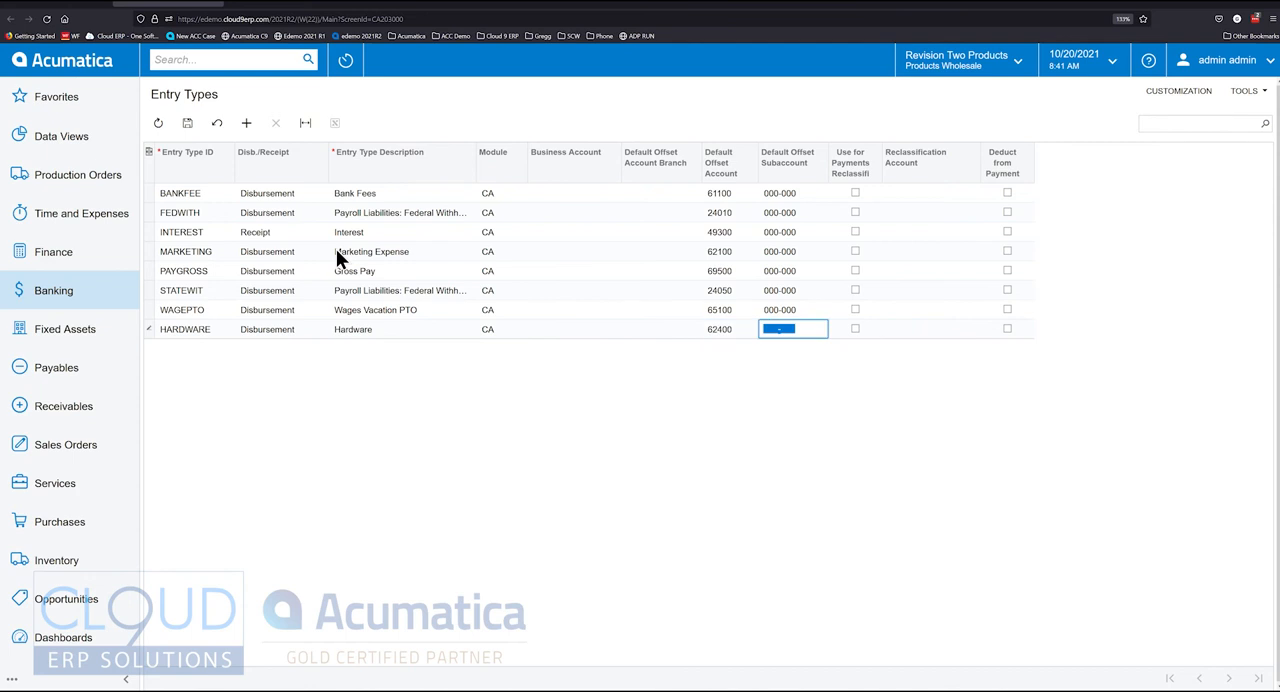
pyautogui.write('0000000')
pyautogui.click(188, 126)
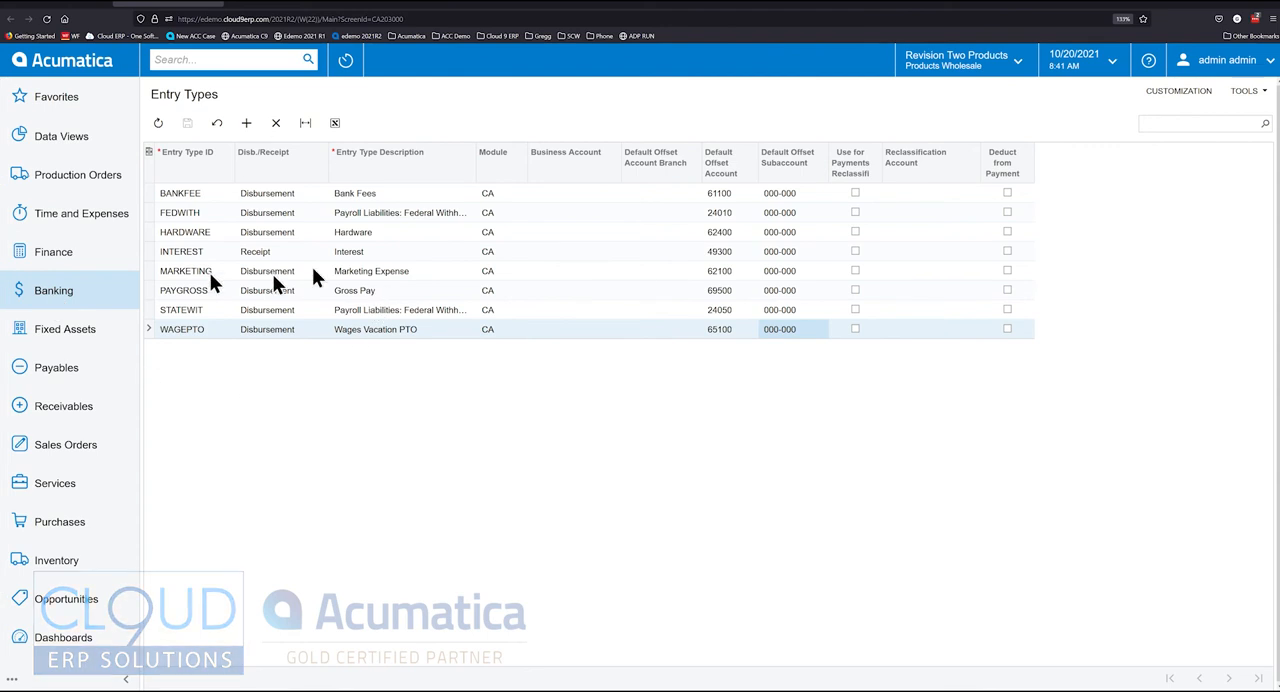
# Open the entry types assigned to cash account 20500, Corporate Credit Card, from the Cash Accounts list
pyautogui.click(60, 297)
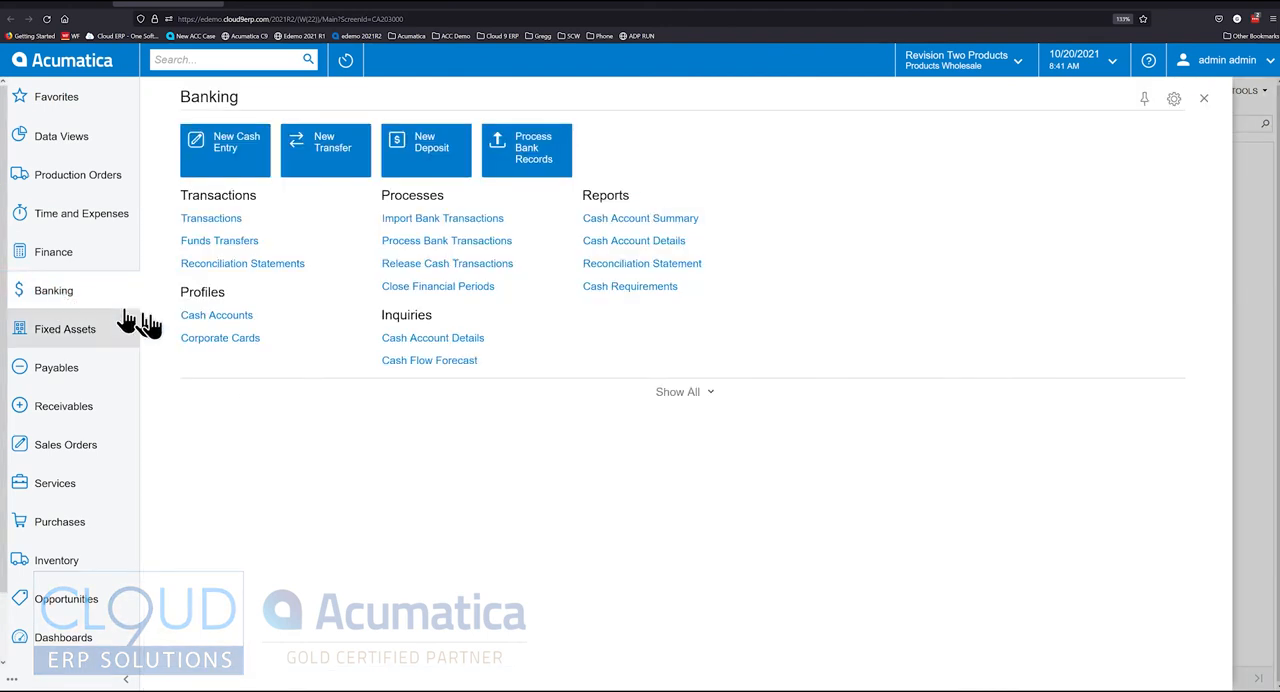
pyautogui.click(225, 318)
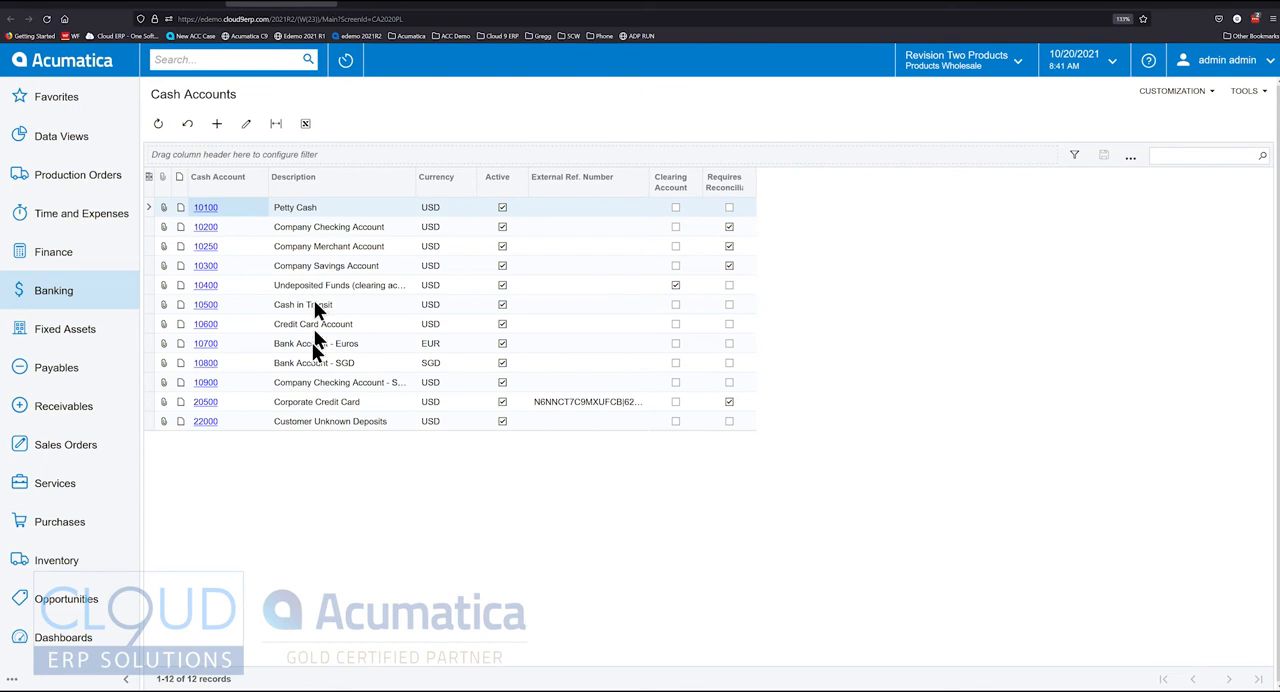
pyautogui.click(205, 401)
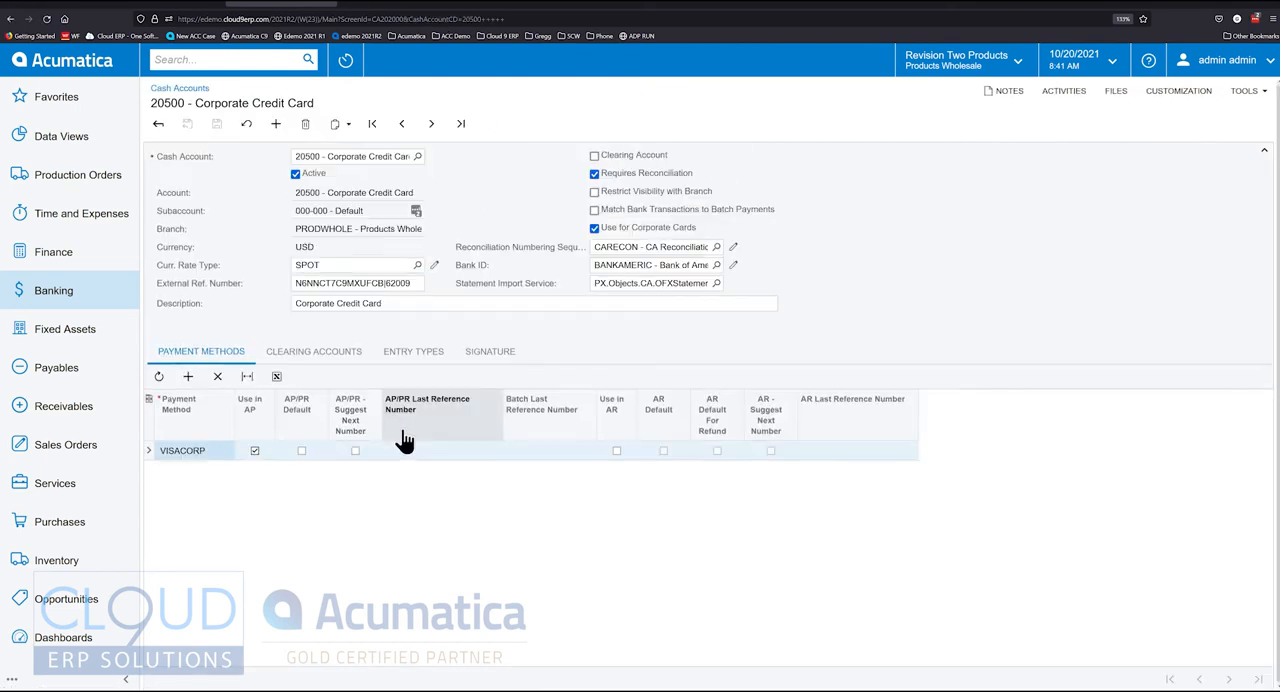
pyautogui.click(412, 358)
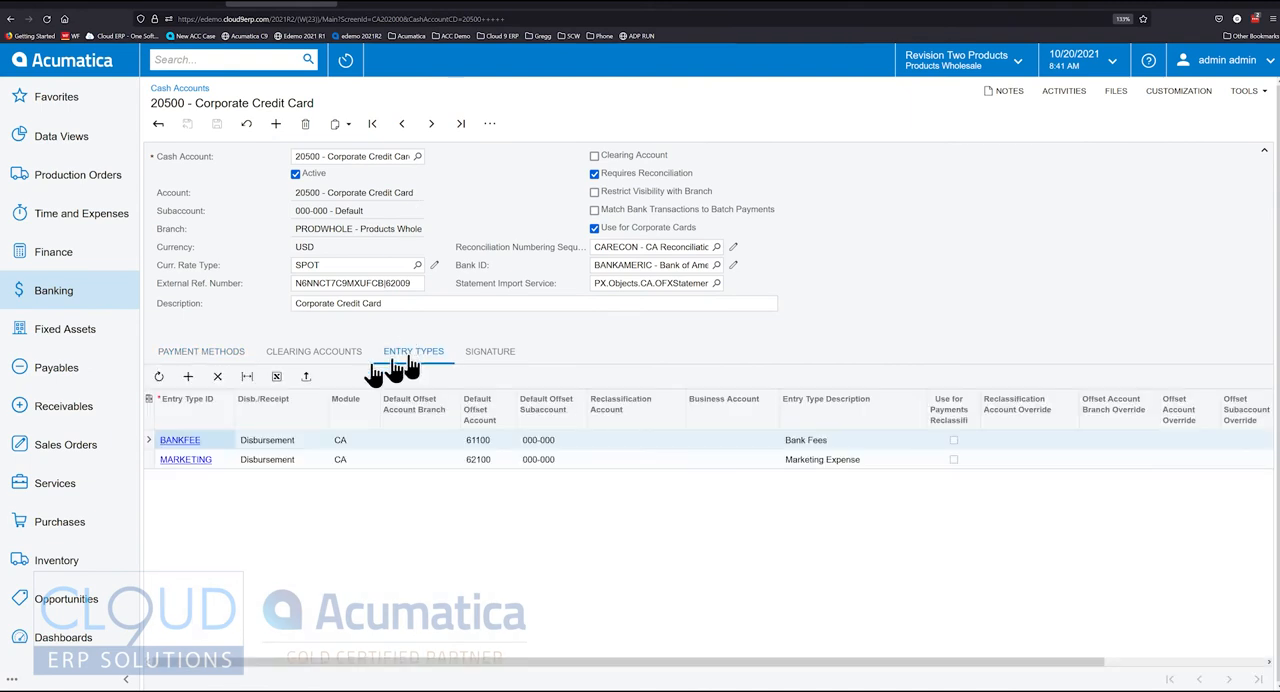
# Add the HARDWARE entry type to the Corporate Credit Card cash account and save it
pyautogui.click(188, 376)
pyautogui.click(240, 479)
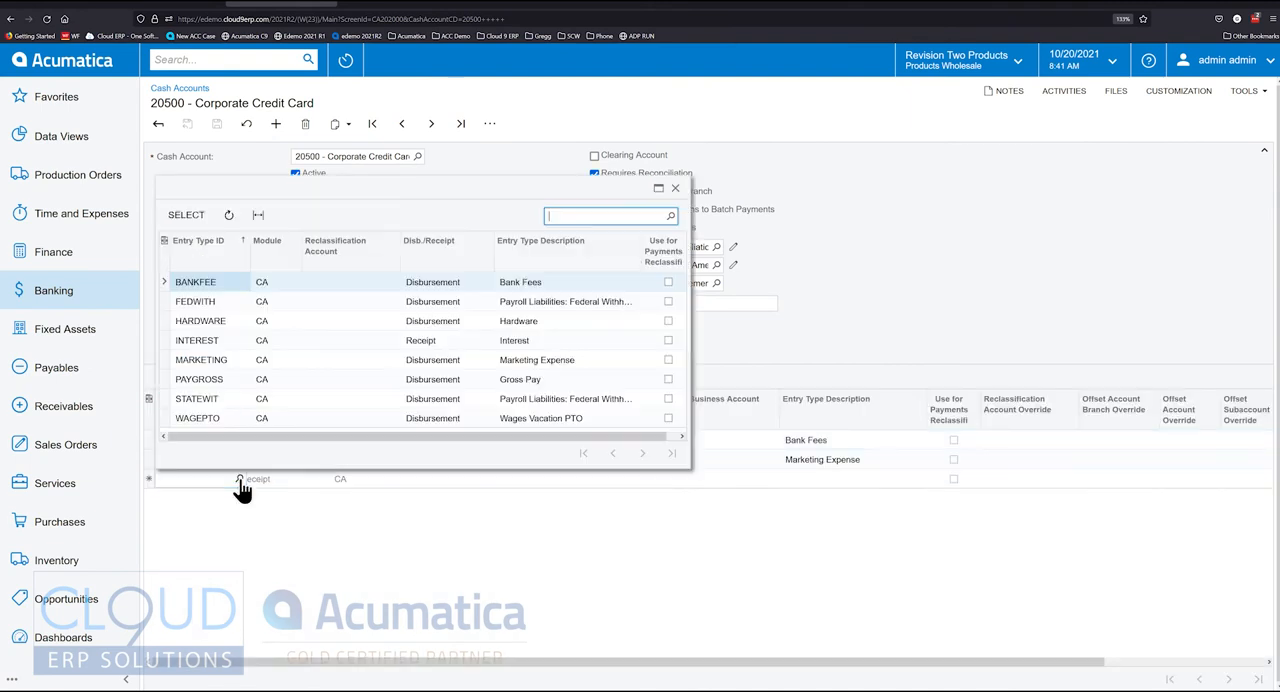
pyautogui.doubleClick(208, 320)
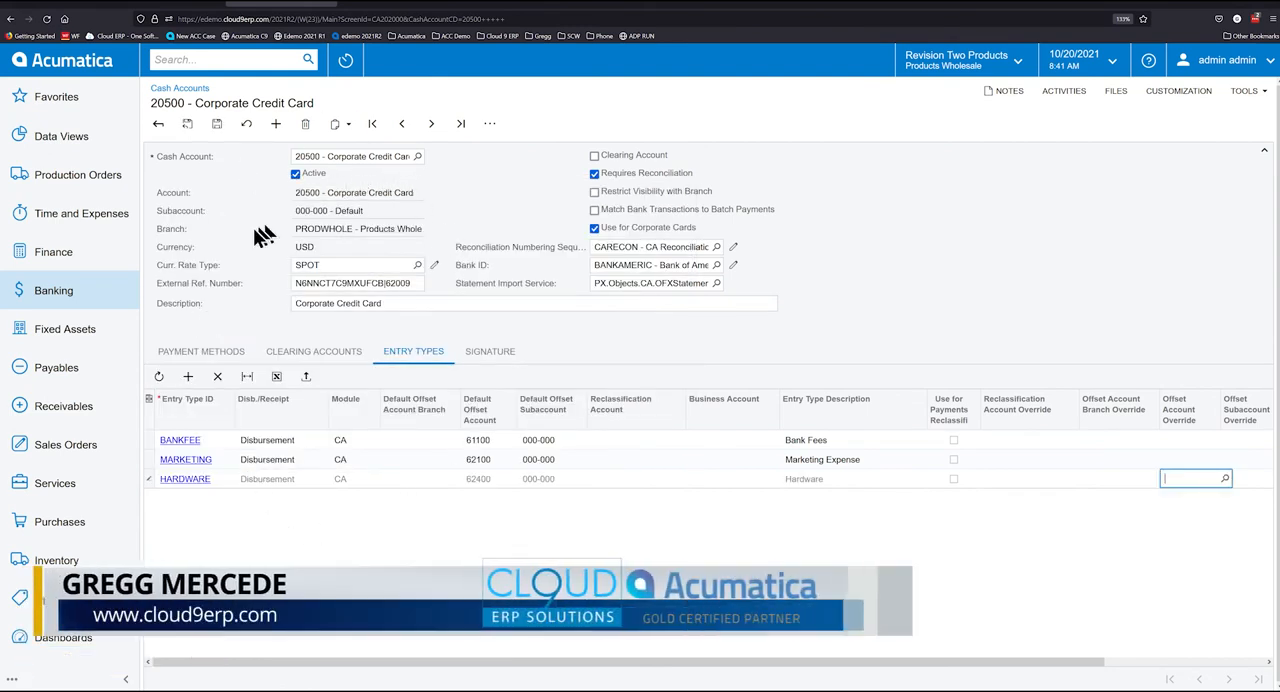
pyautogui.click(216, 123)
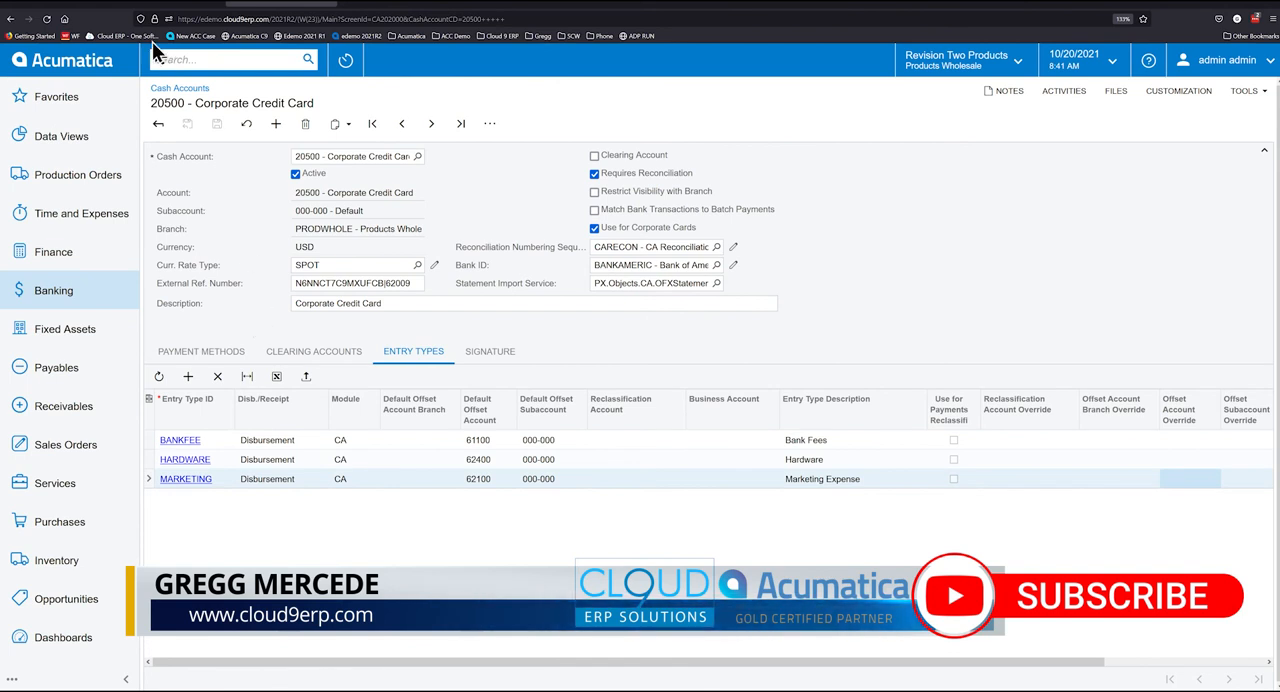
# Return to Process Bank Transactions and assign entry type MARKETING to the payment for the 352.59 FACEBK transaction
pyautogui.click(60, 6)
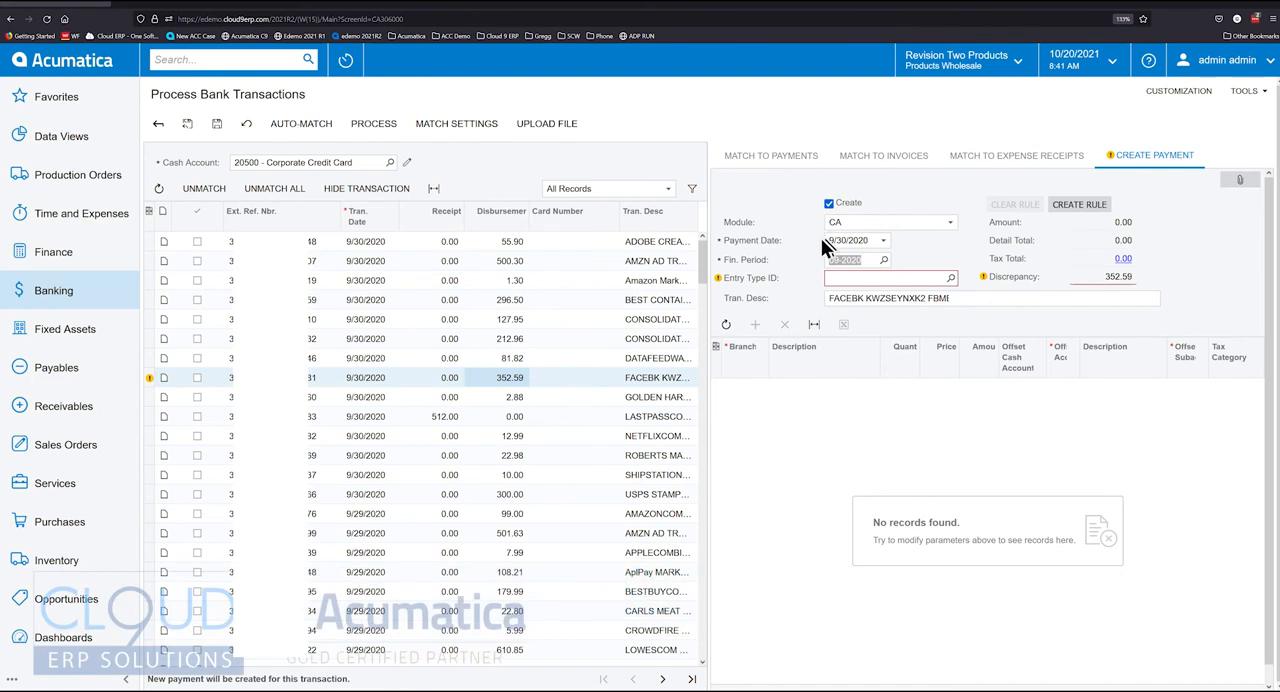
pyautogui.click(952, 276)
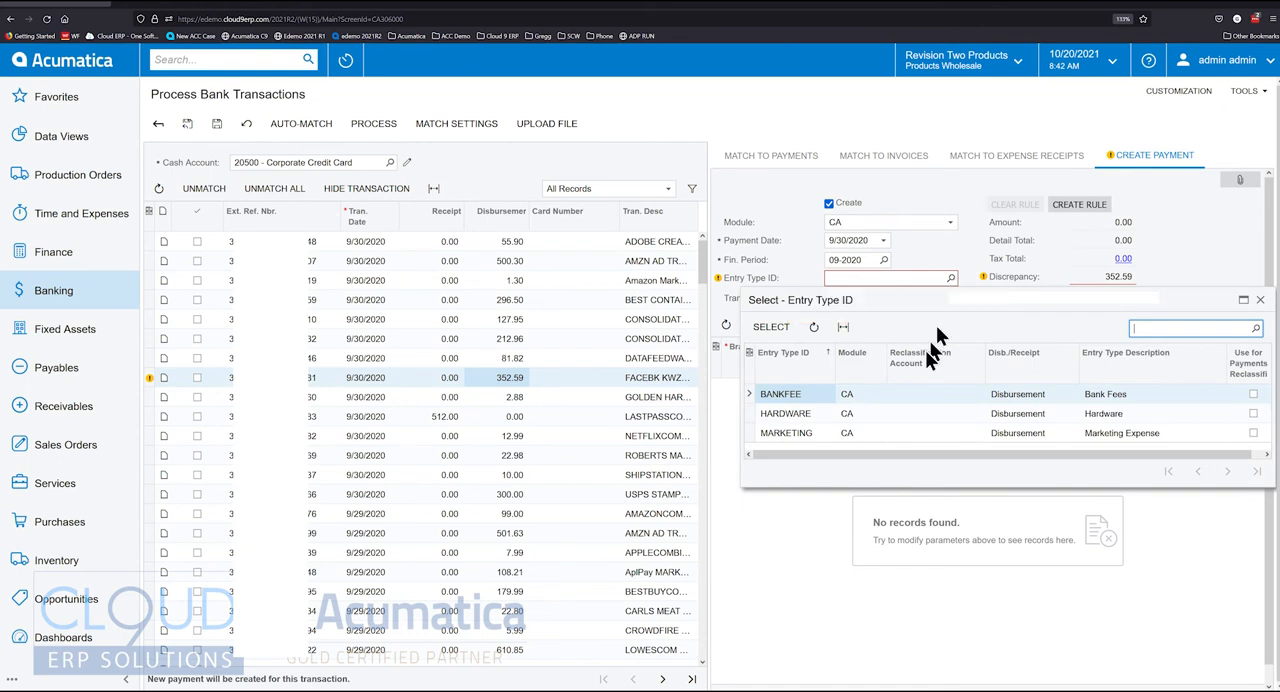
pyautogui.doubleClick(792, 432)
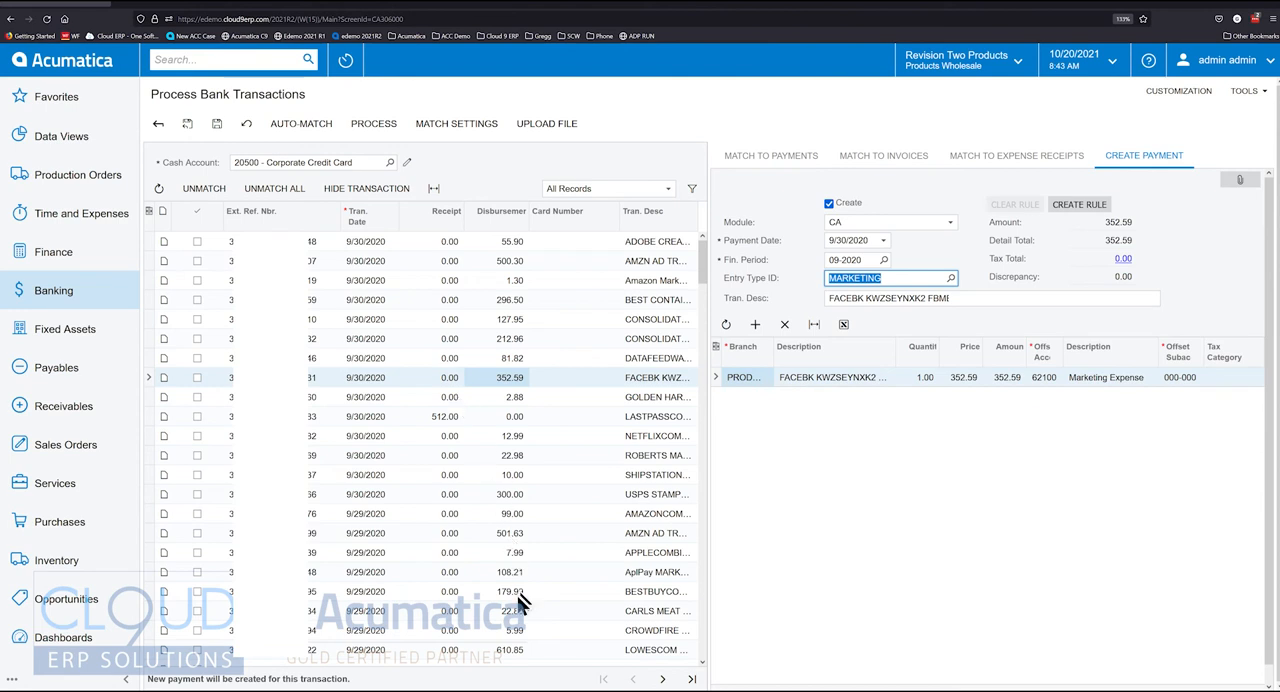
# Create a payment for the 610.85 LOWESCOM transaction dated 9/29/2020 with the HARDWARE entry type
pyautogui.click(428, 649)
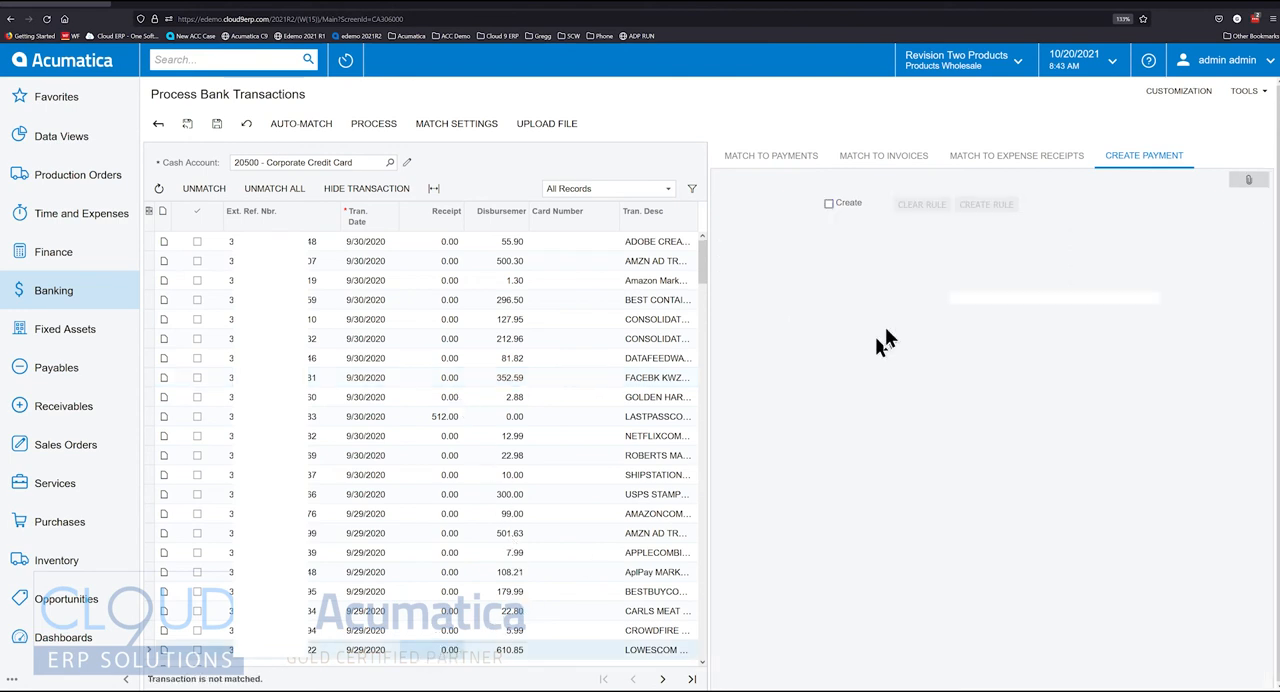
pyautogui.click(829, 203)
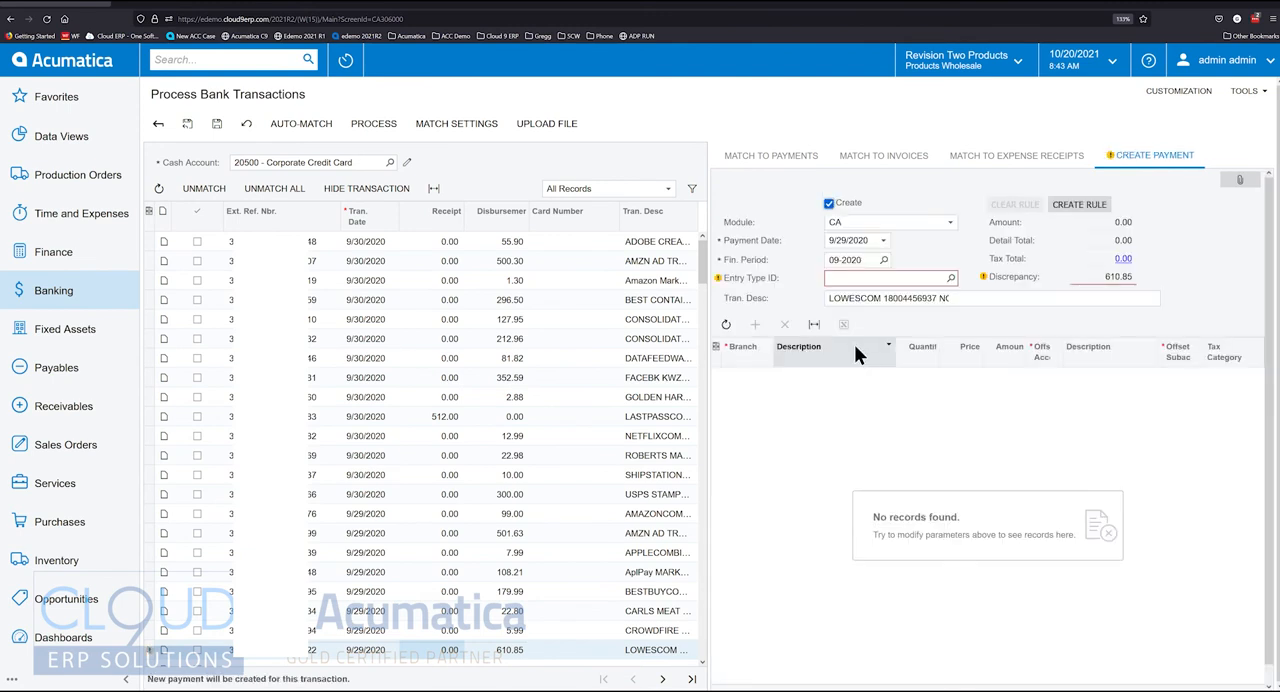
pyautogui.click(875, 278)
pyautogui.write('hard')
pyautogui.press('Tab')
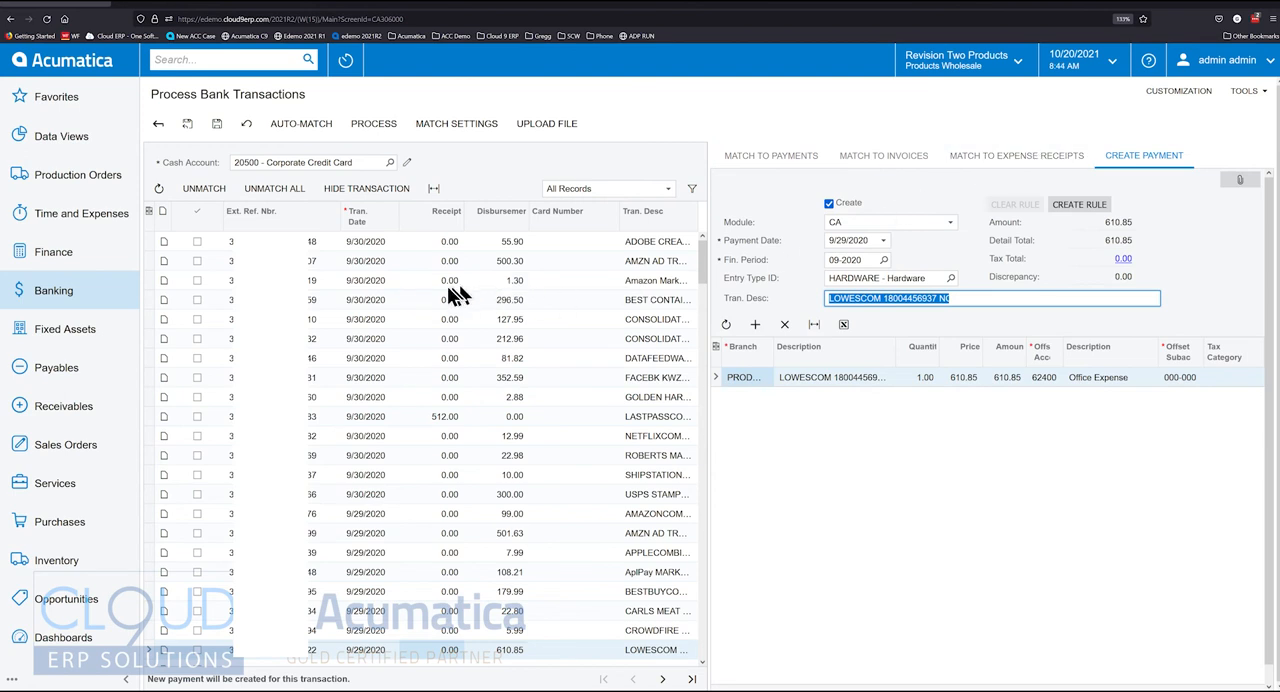
# Review the transaction matching settings and relevance calculation, and match the 1.30 Amazon transaction dated 9/30/2020 to prepayment 001884
pyautogui.click(362, 281)
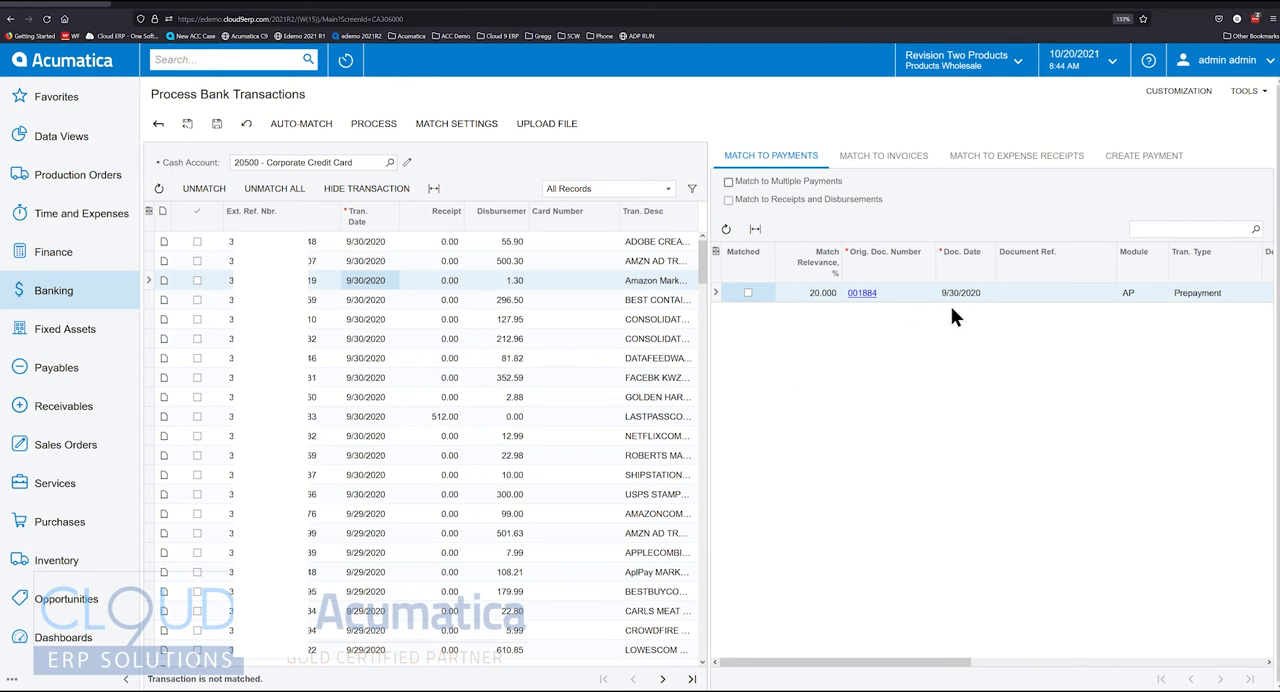
pyautogui.moveTo(914, 664); pyautogui.dragTo(850, 670)
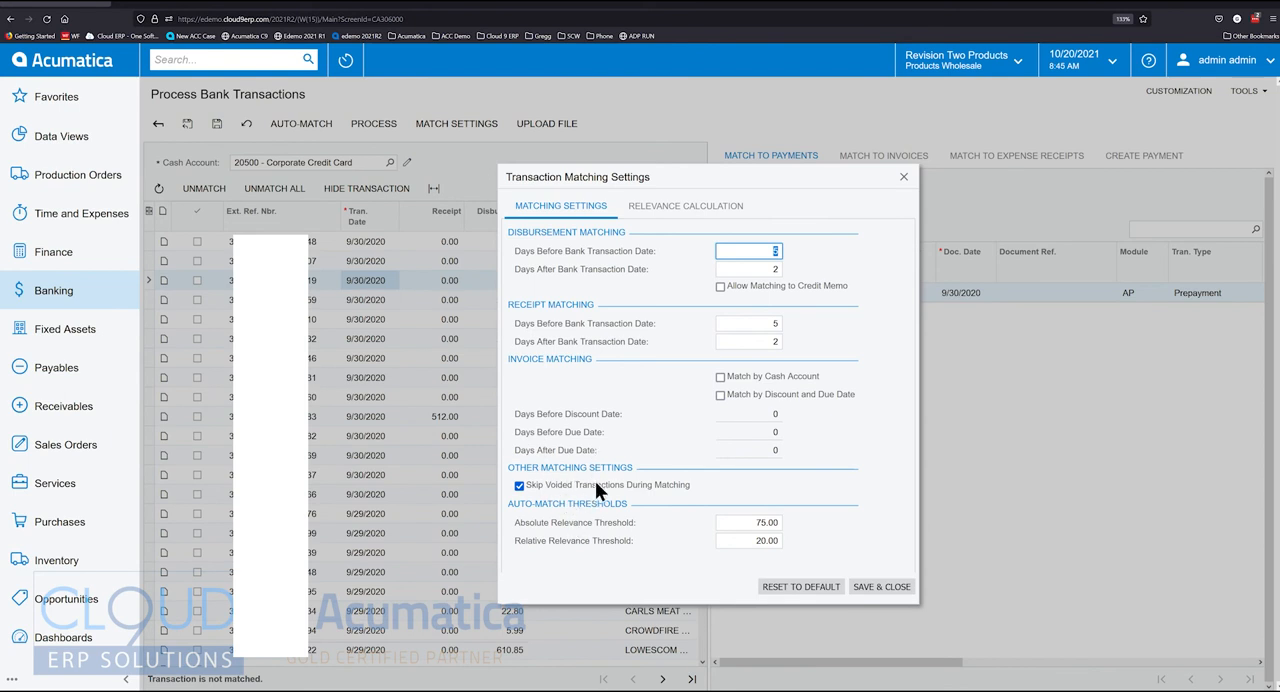
pyautogui.click(692, 208)
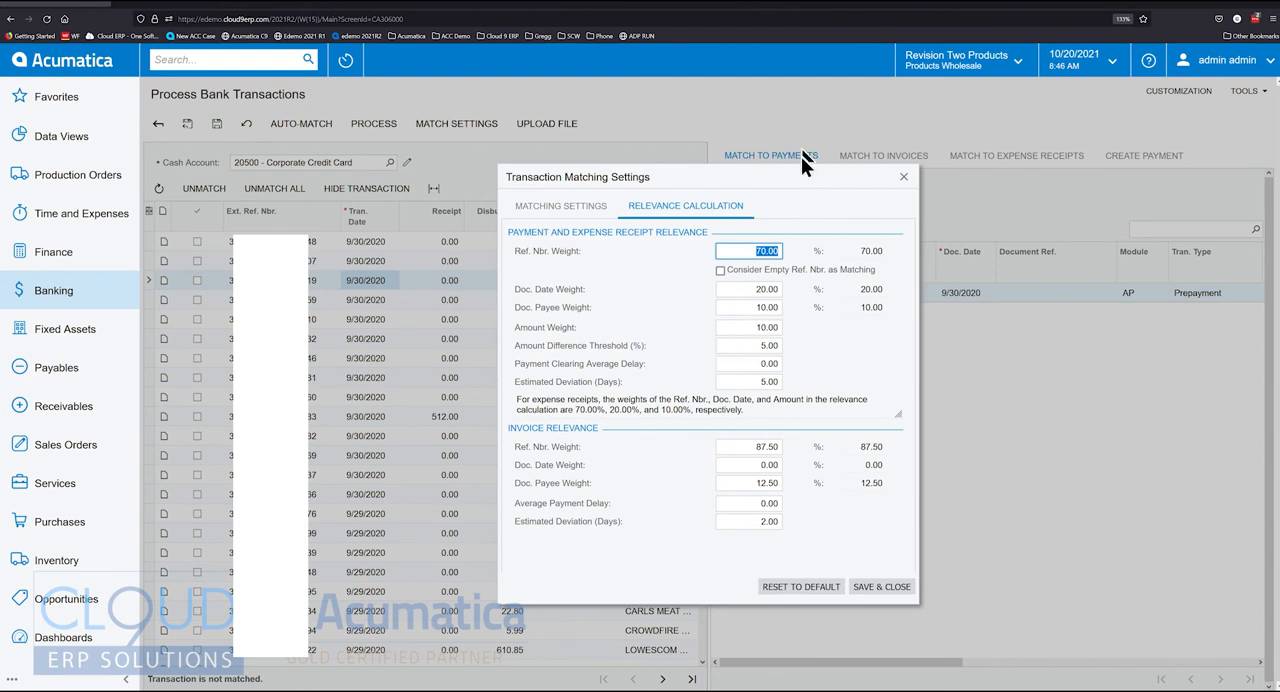
pyautogui.moveTo(808, 185); pyautogui.dragTo(556, 187)
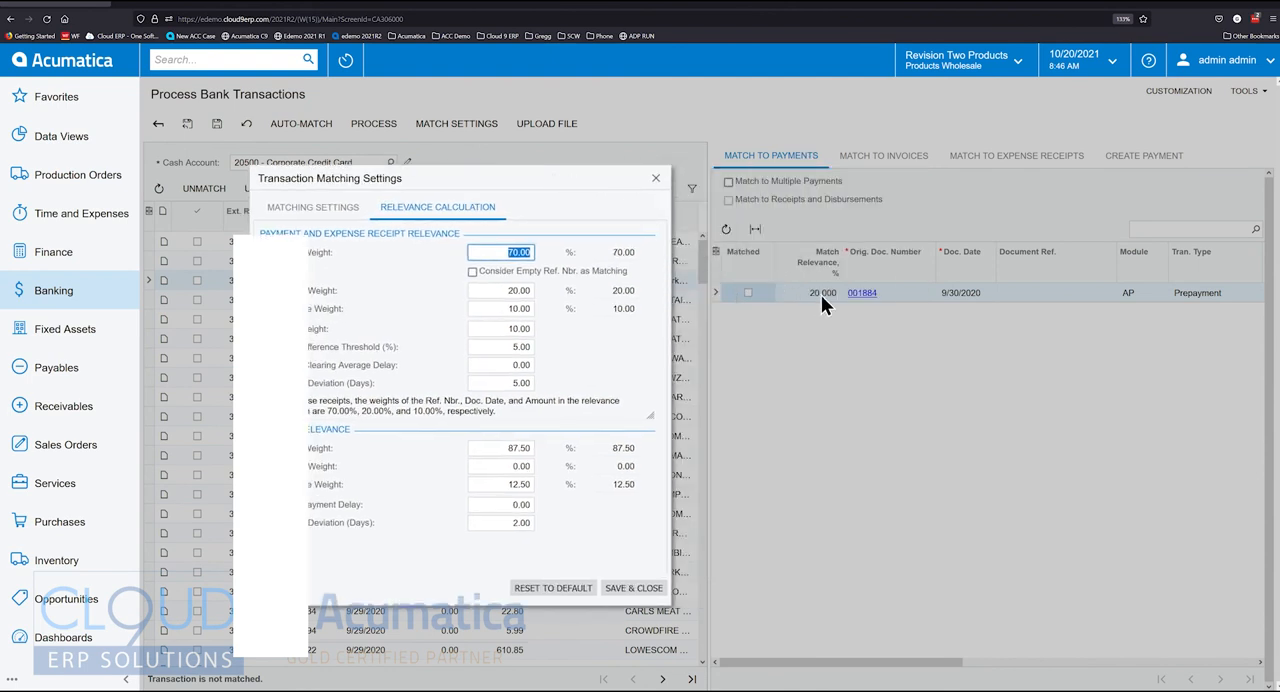
pyautogui.moveTo(464, 181); pyautogui.dragTo(750, 167)
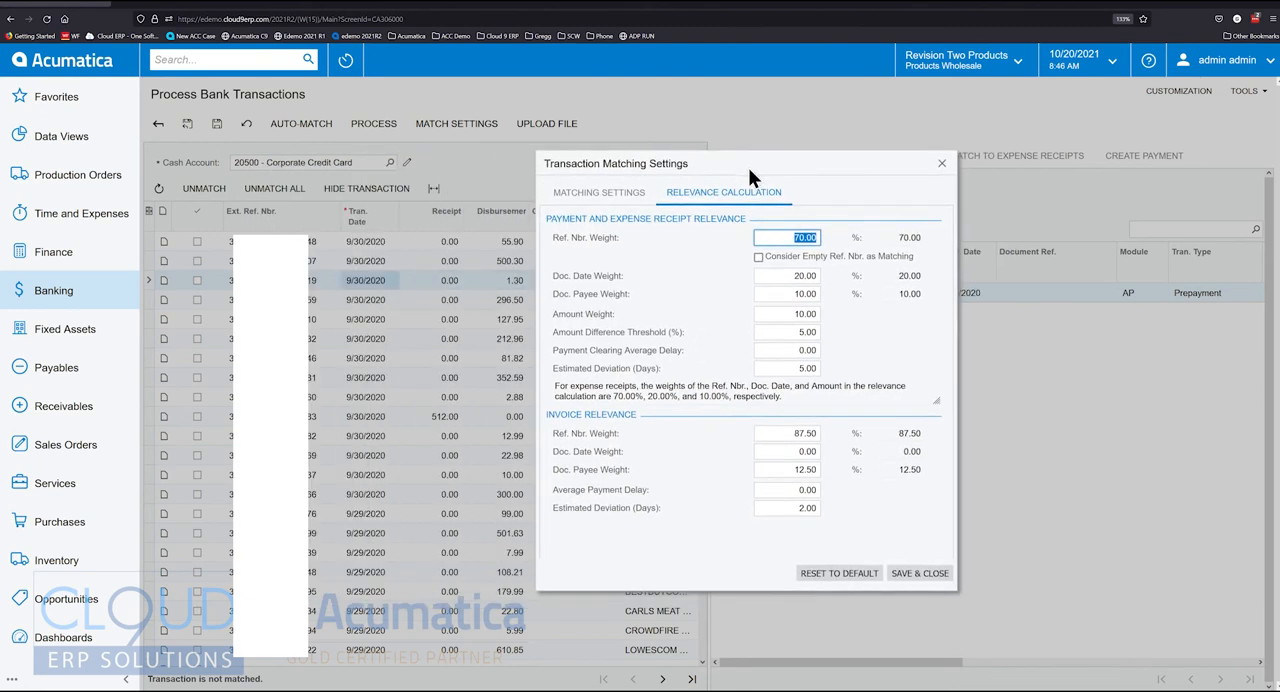
pyautogui.click(622, 192)
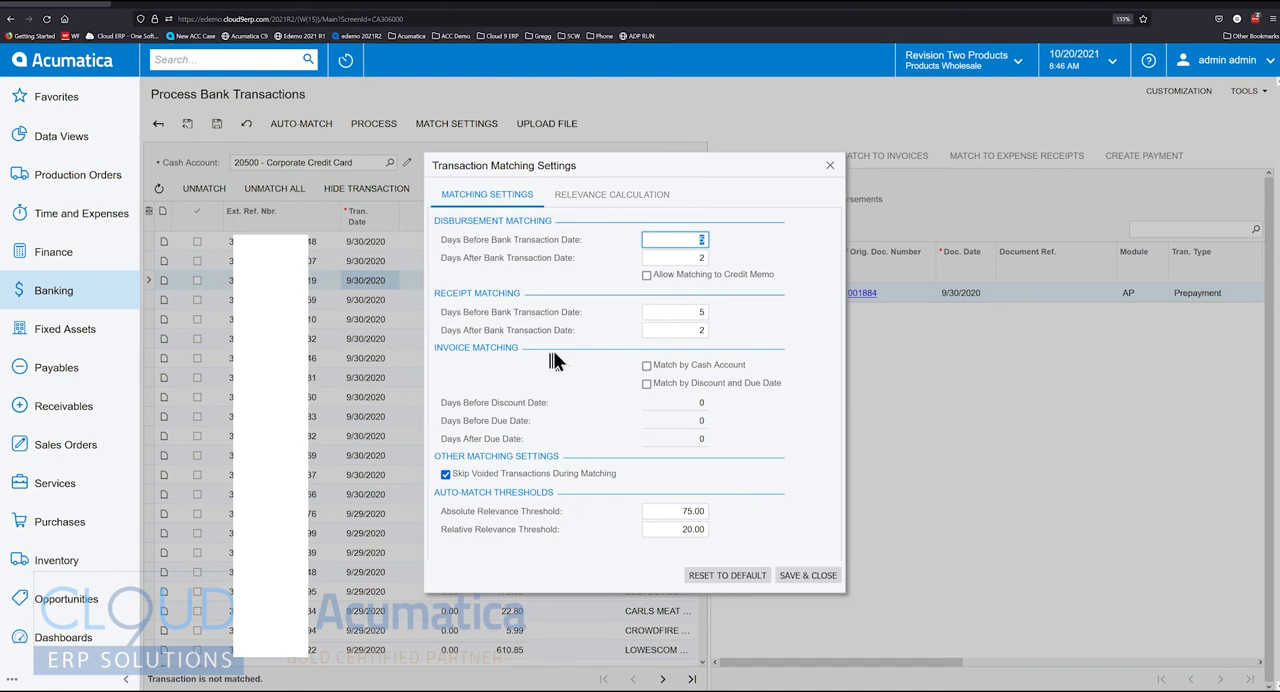
pyautogui.click(829, 165)
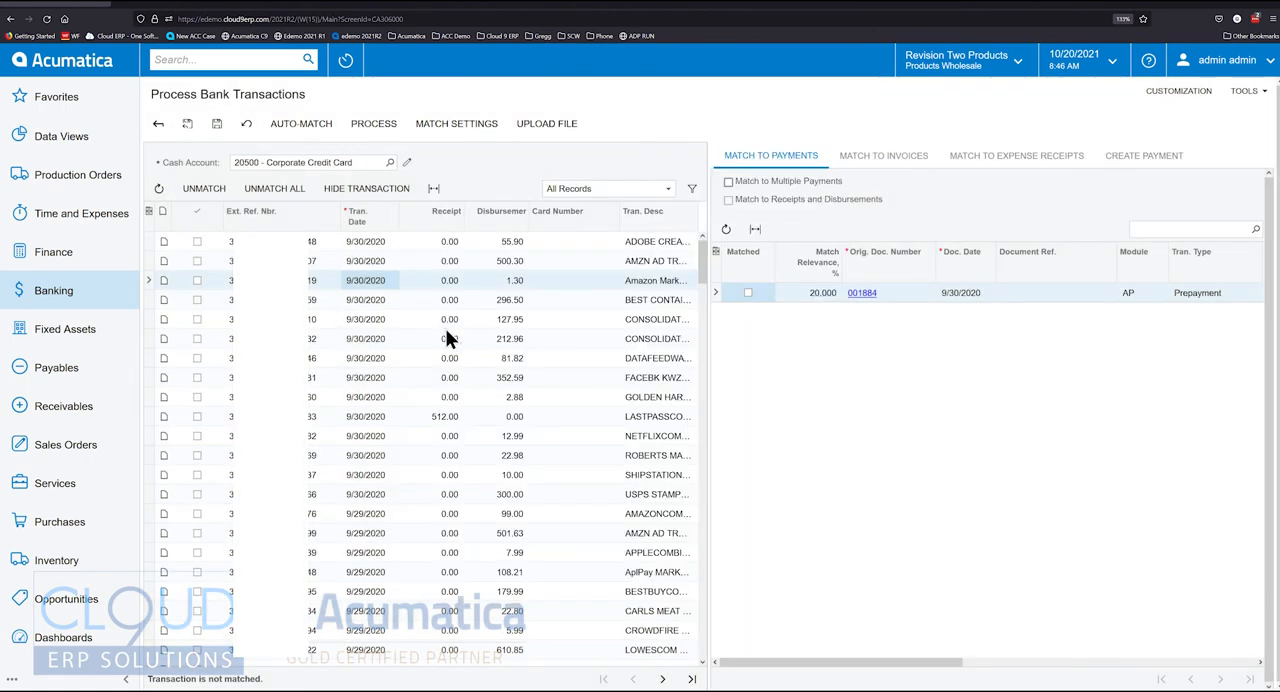
pyautogui.click(748, 293)
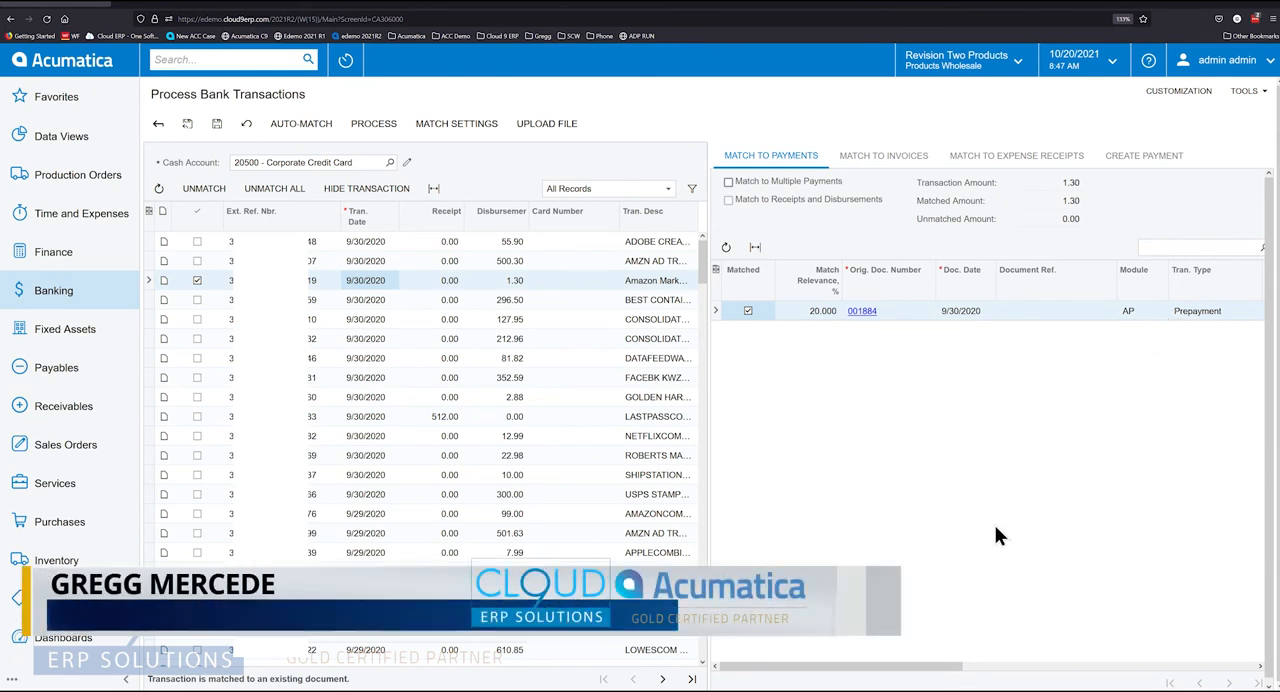
# Match the 296.50 BEST CONTAI transaction dated 9/30/2020 to AP bill 002949
pyautogui.click(330, 300)
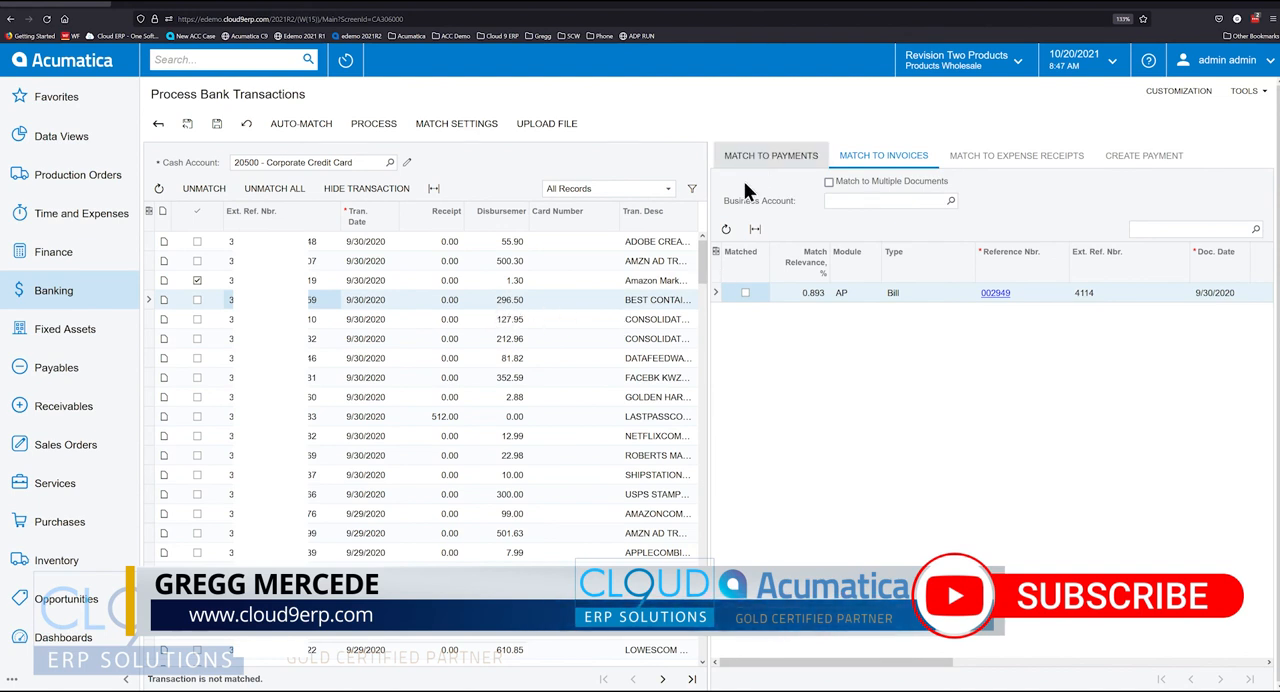
pyautogui.click(766, 162)
pyautogui.click(882, 157)
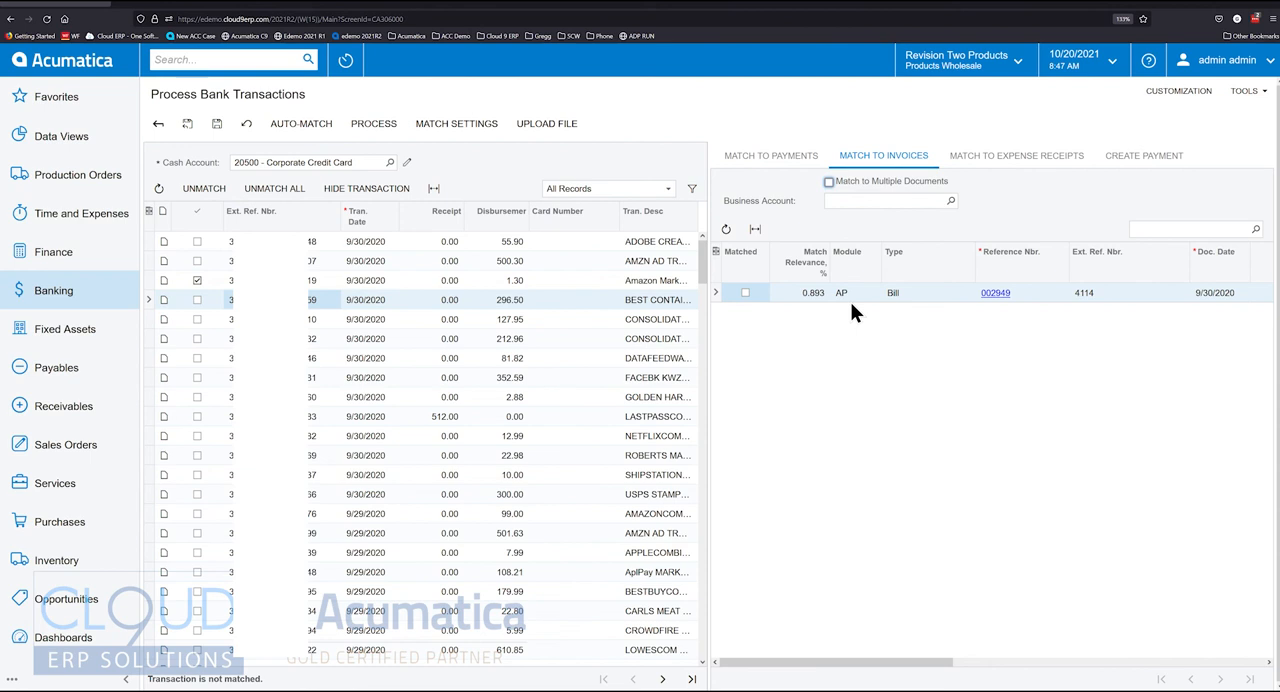
pyautogui.click(745, 292)
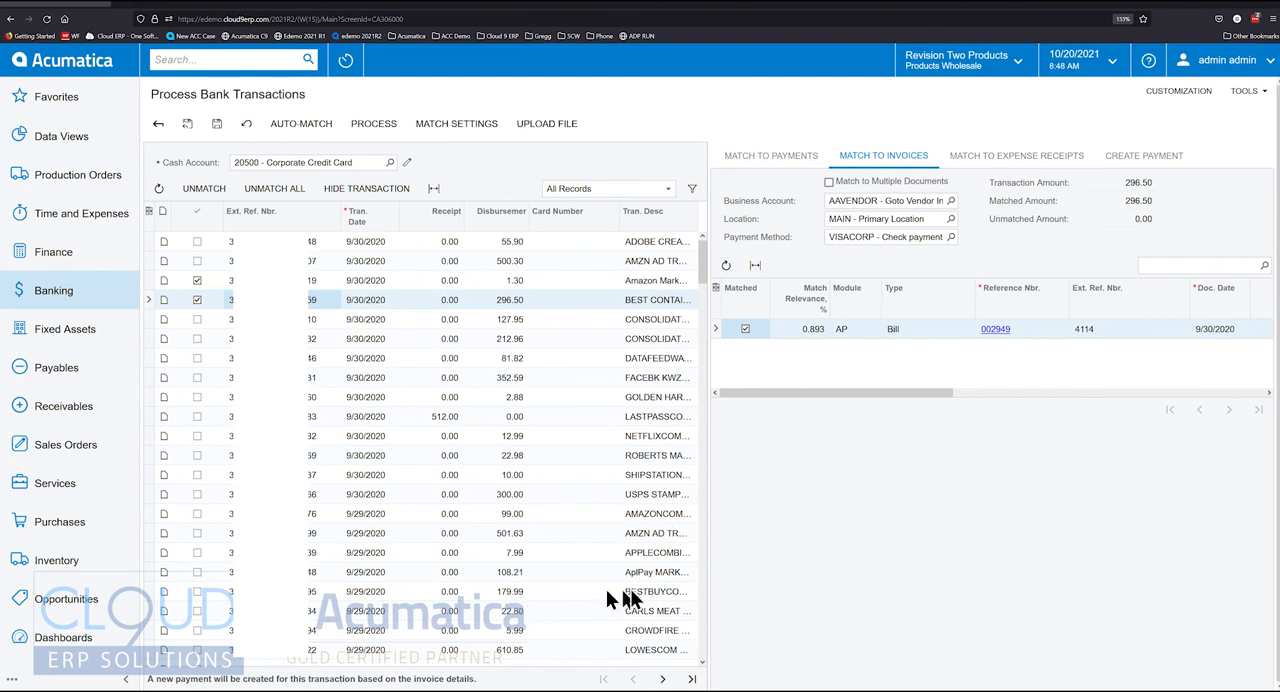
# Review the details of Bestbuy Purchase expense receipt 000291 and match it to the 179.99 BESTBUY transaction dated 9/29/2020
pyautogui.click(509, 594)
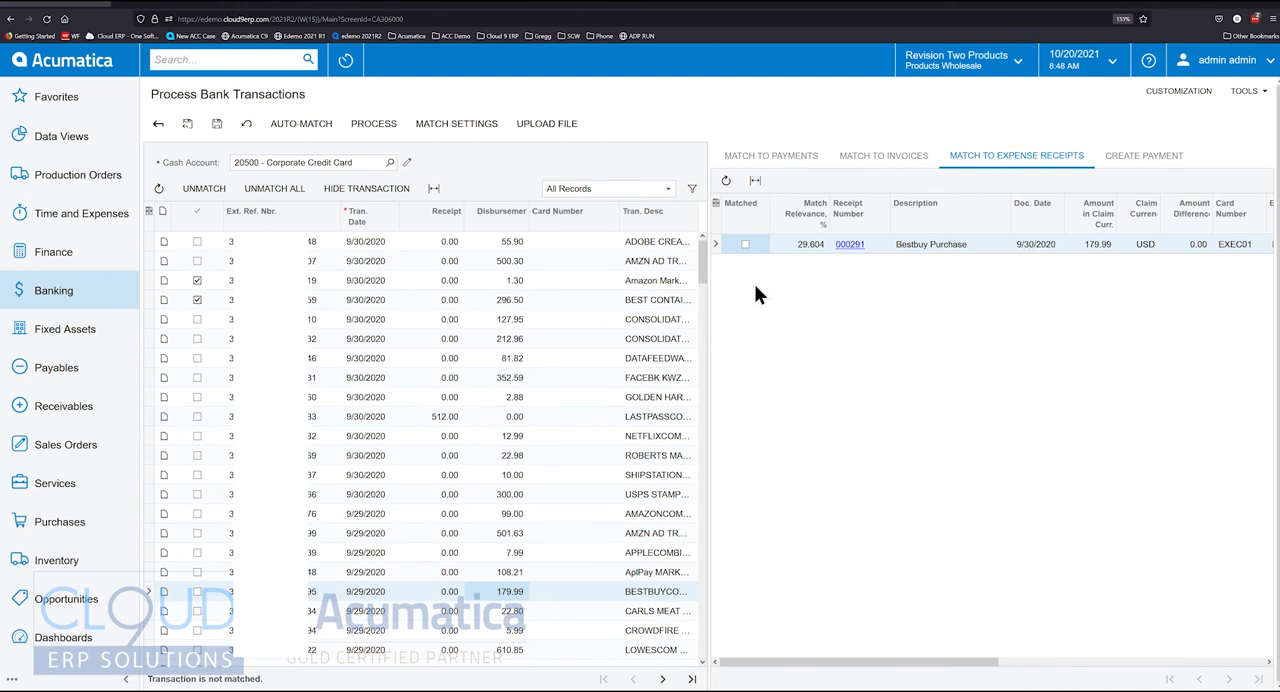
pyautogui.click(846, 247)
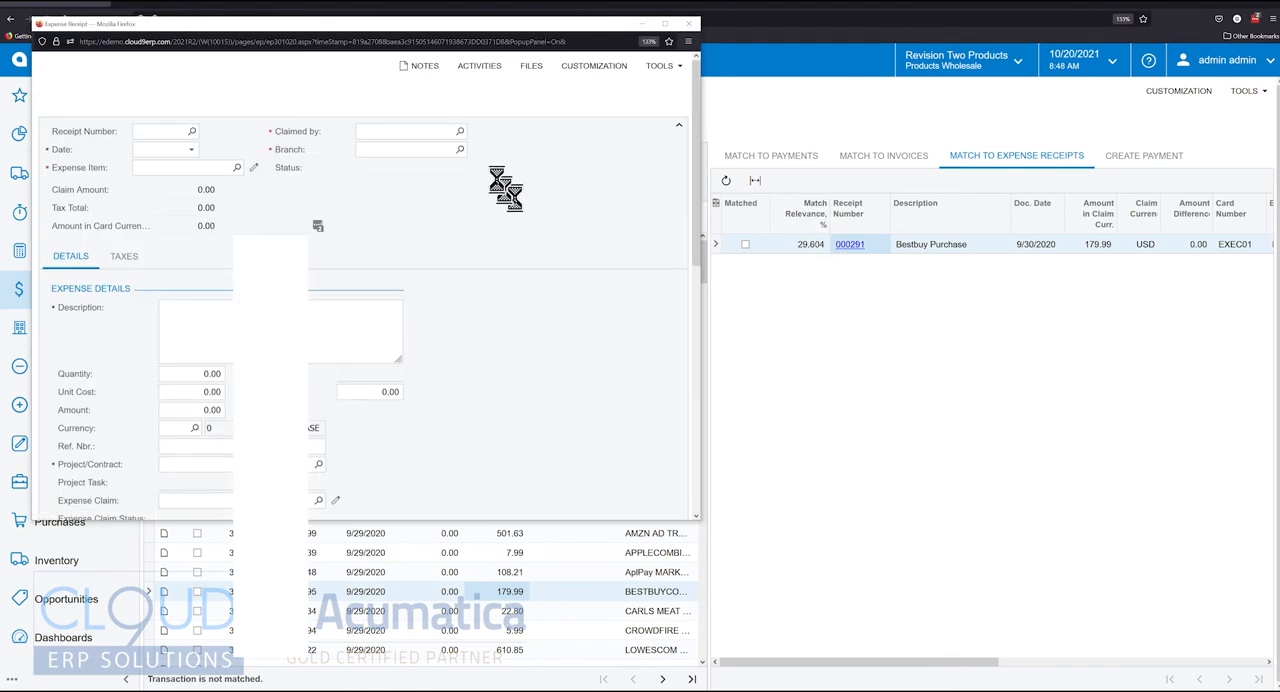
pyautogui.doubleClick(485, 30)
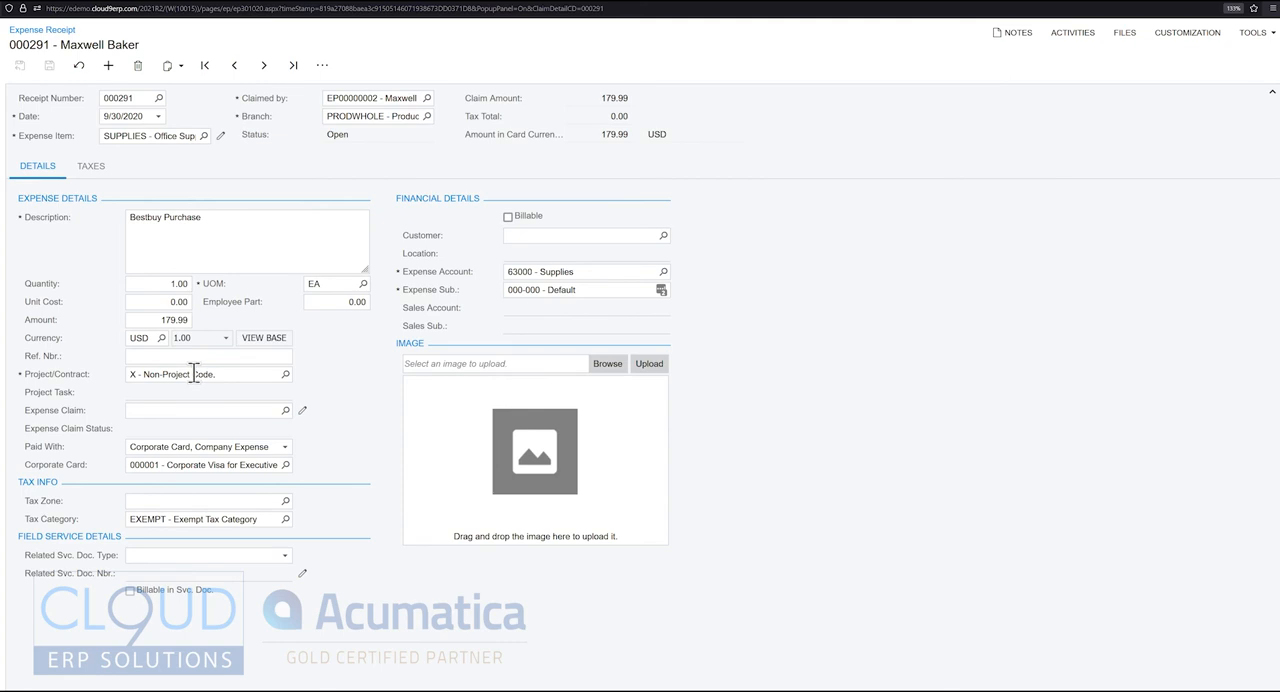
pyautogui.click(193, 453)
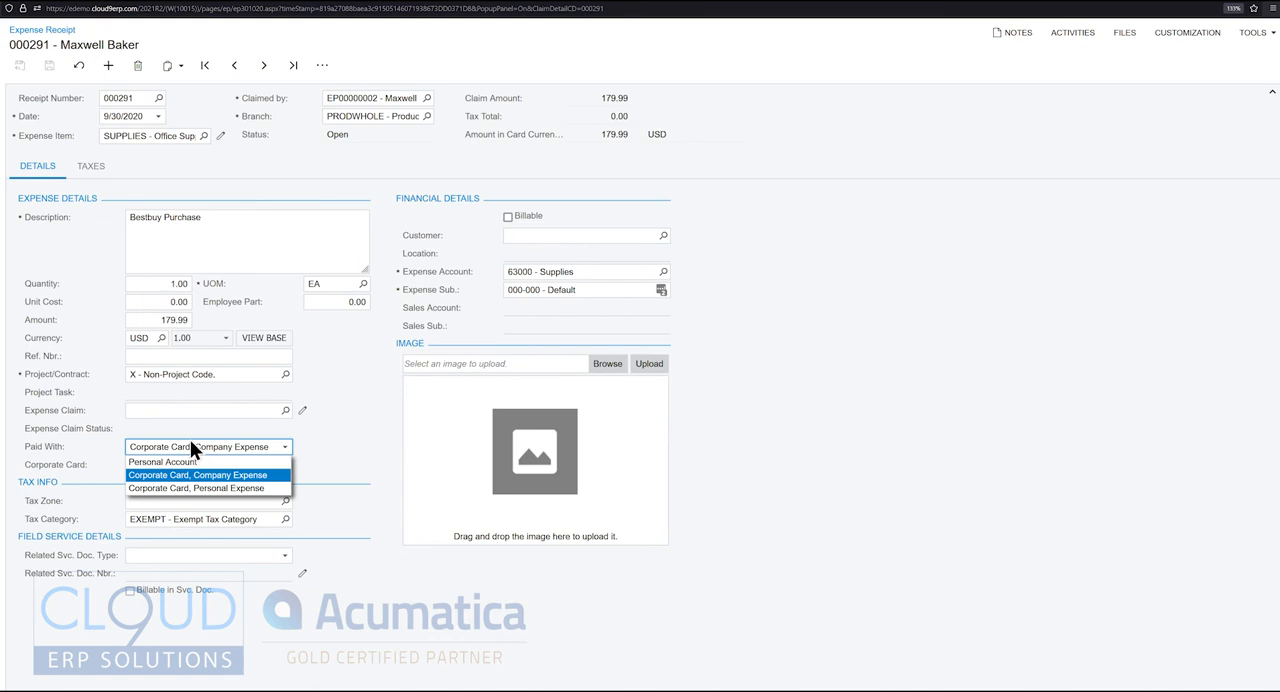
pyautogui.click(337, 445)
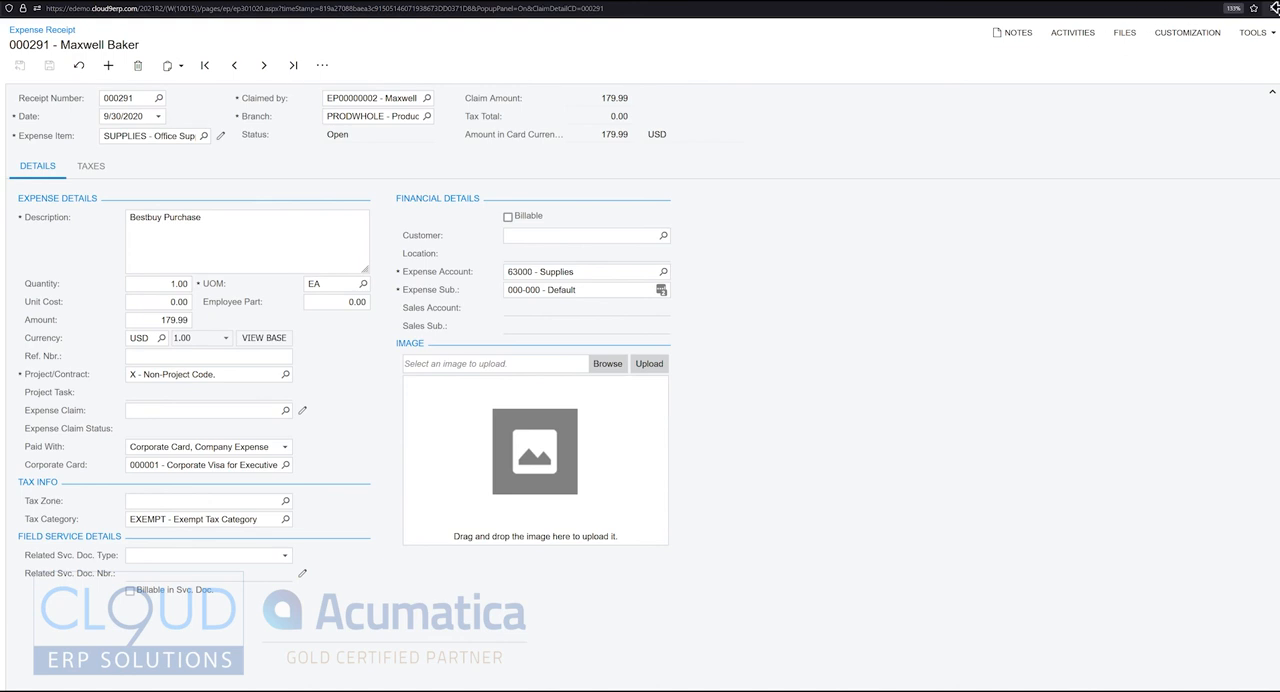
pyautogui.click(1272, 8)
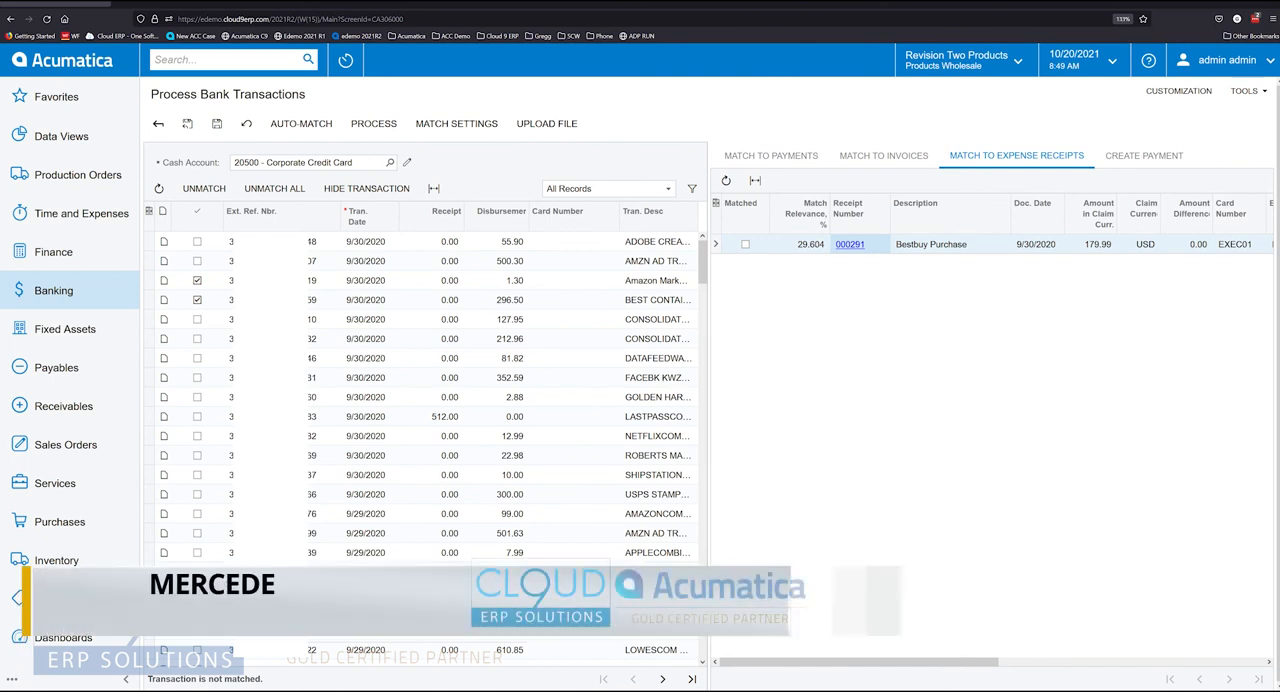
pyautogui.click(745, 244)
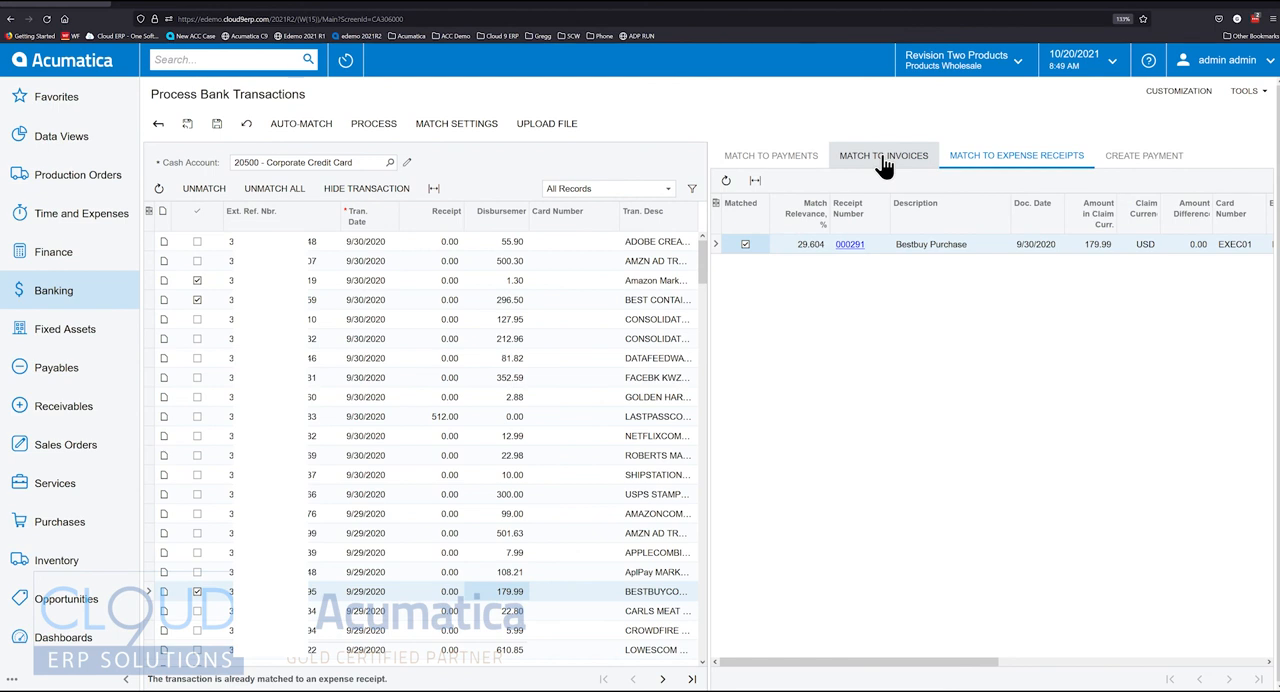
# Match the 55.90 ADOBE transaction to multiple payments, selecting prepayments 001882 and 001883
pyautogui.click(380, 242)
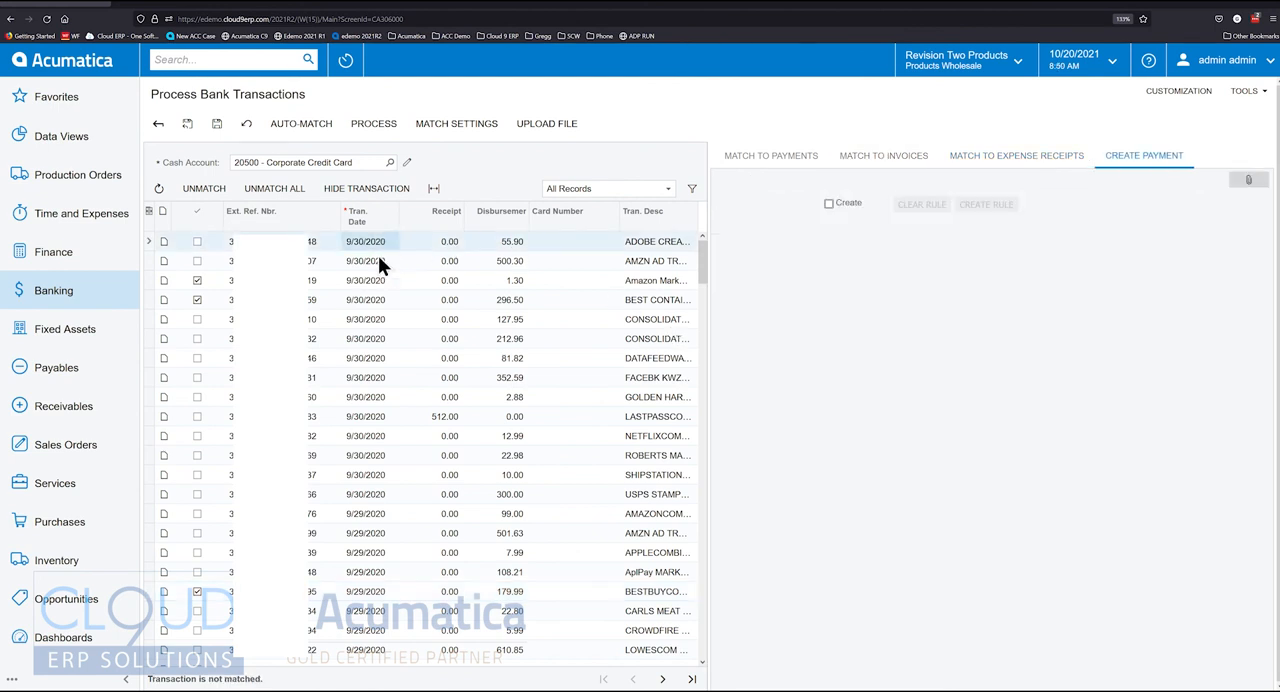
pyautogui.click(772, 157)
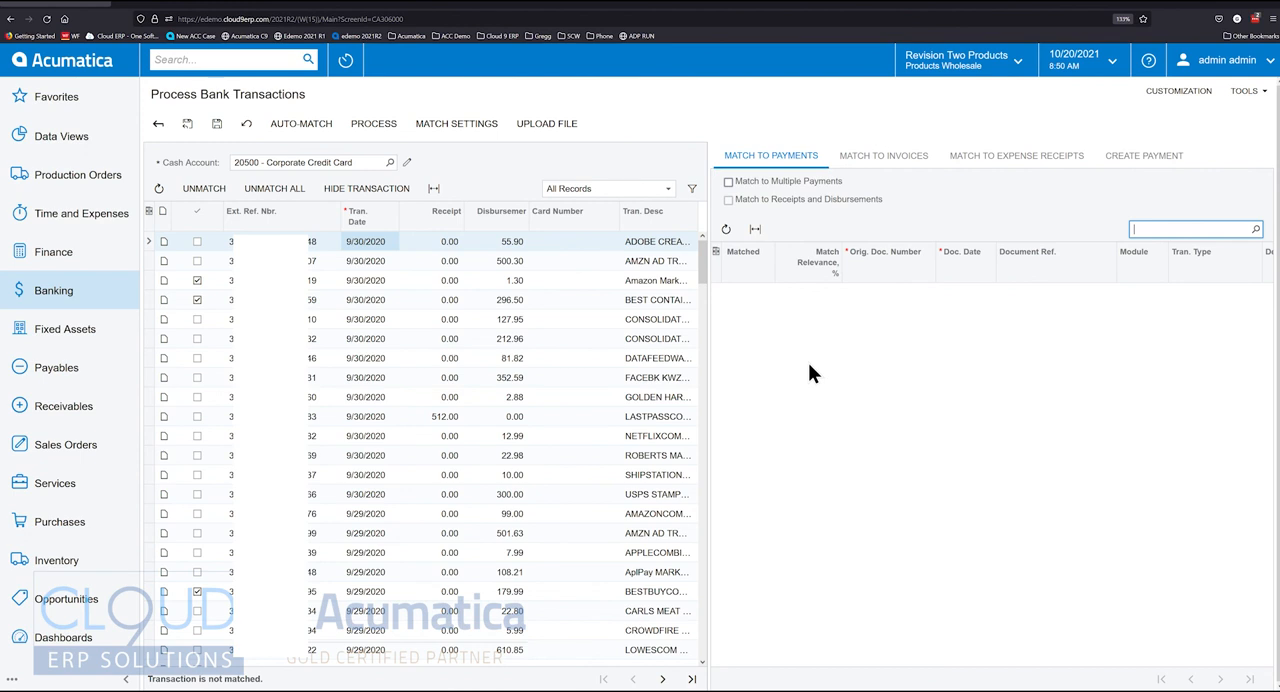
pyautogui.click(728, 182)
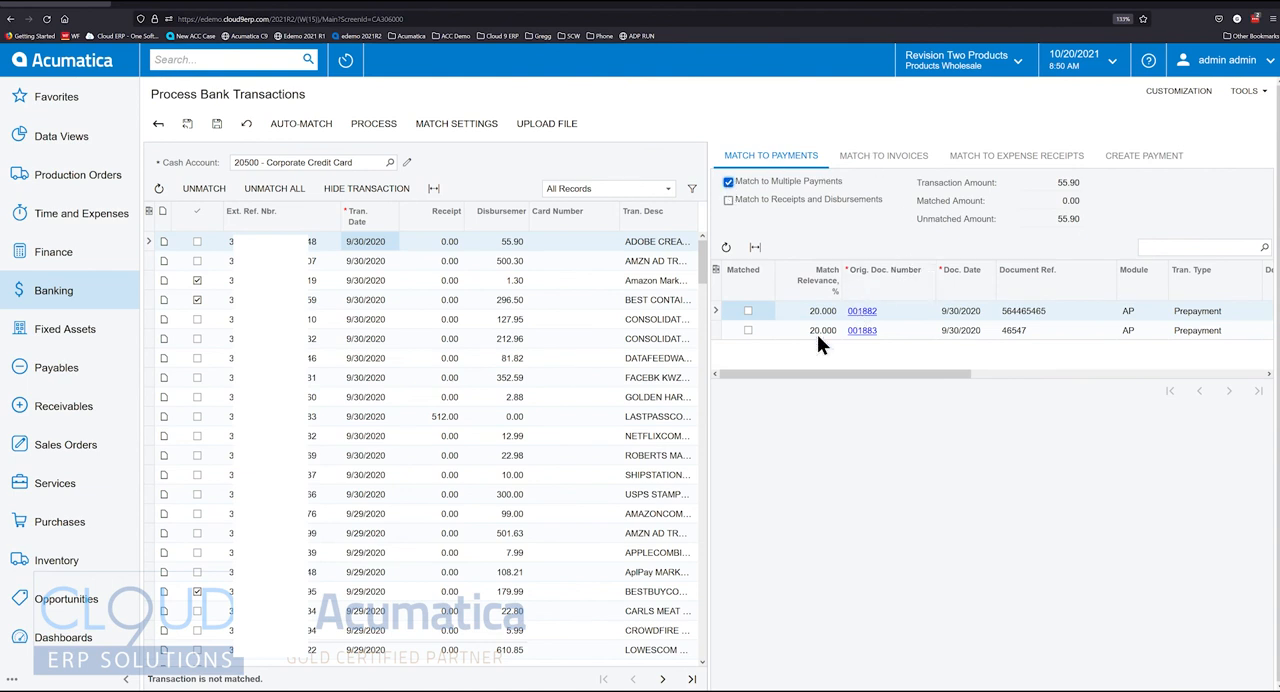
pyautogui.moveTo(859, 374); pyautogui.dragTo(1065, 372)
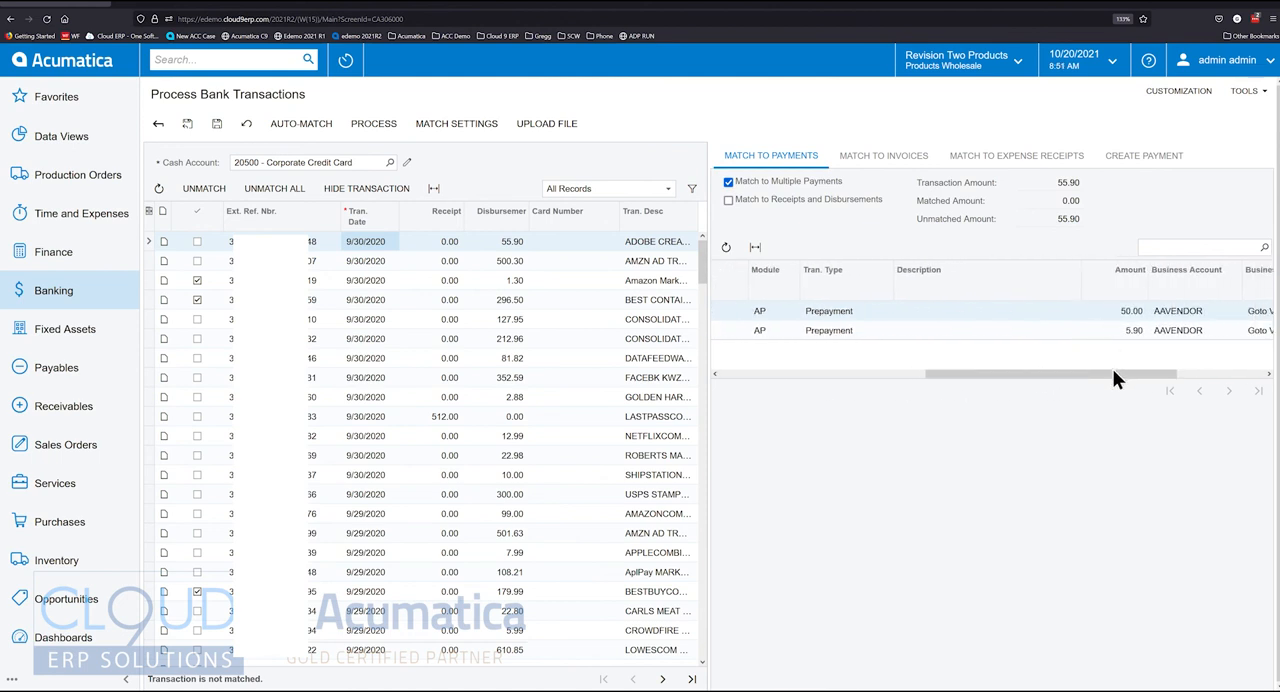
pyautogui.moveTo(971, 379); pyautogui.dragTo(742, 380)
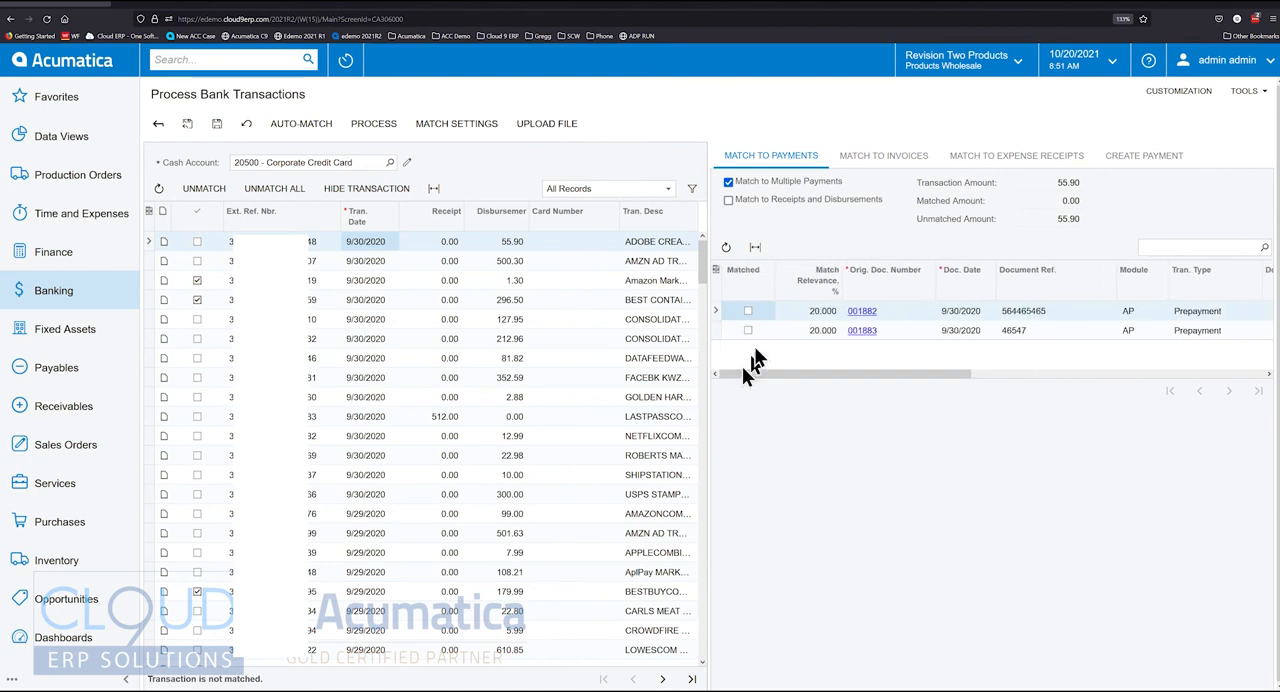
pyautogui.click(748, 311)
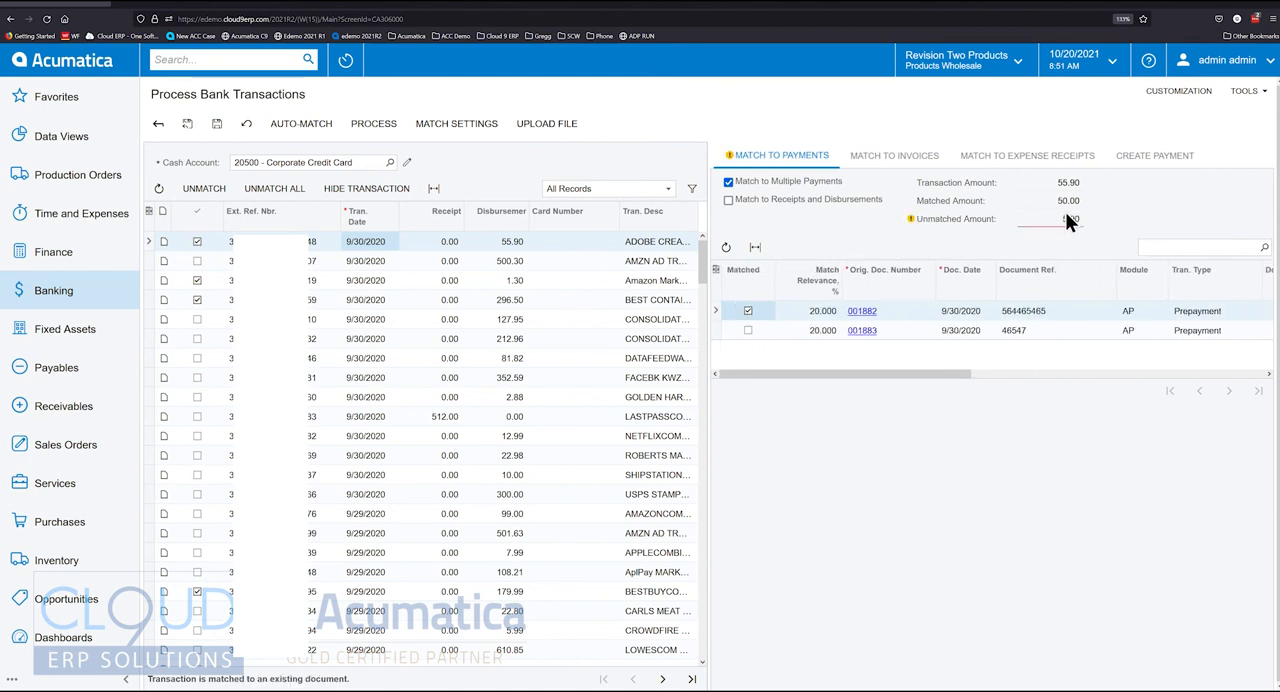
pyautogui.click(748, 330)
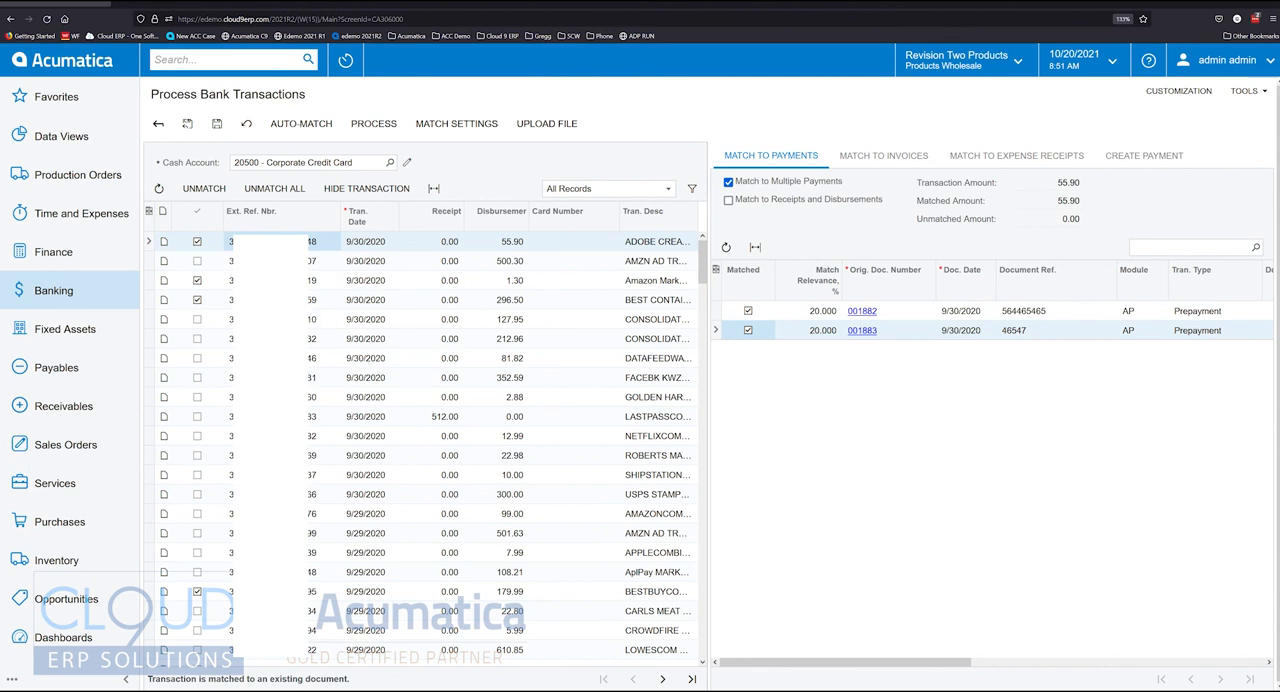
# Allow the 500.30 AMZN transaction to match multiple invoices and move the Amount and Doc. Date columns directly after Type
pyautogui.click(280, 261)
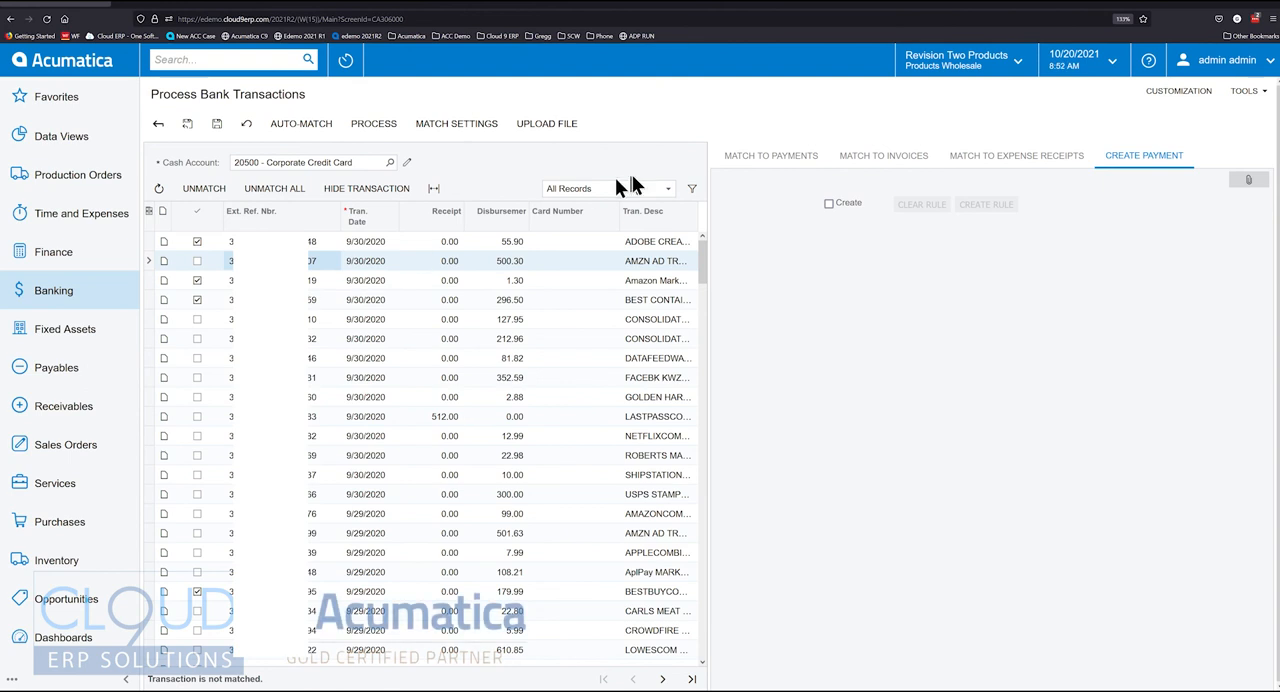
pyautogui.click(884, 158)
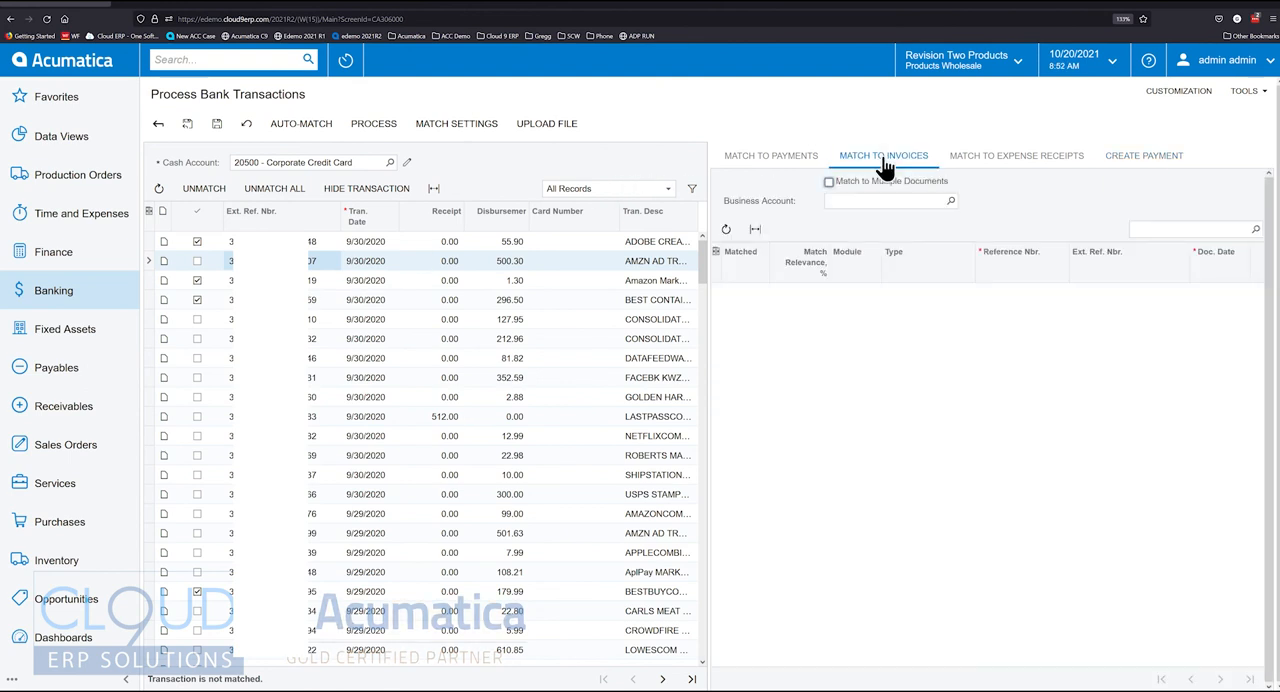
pyautogui.click(829, 182)
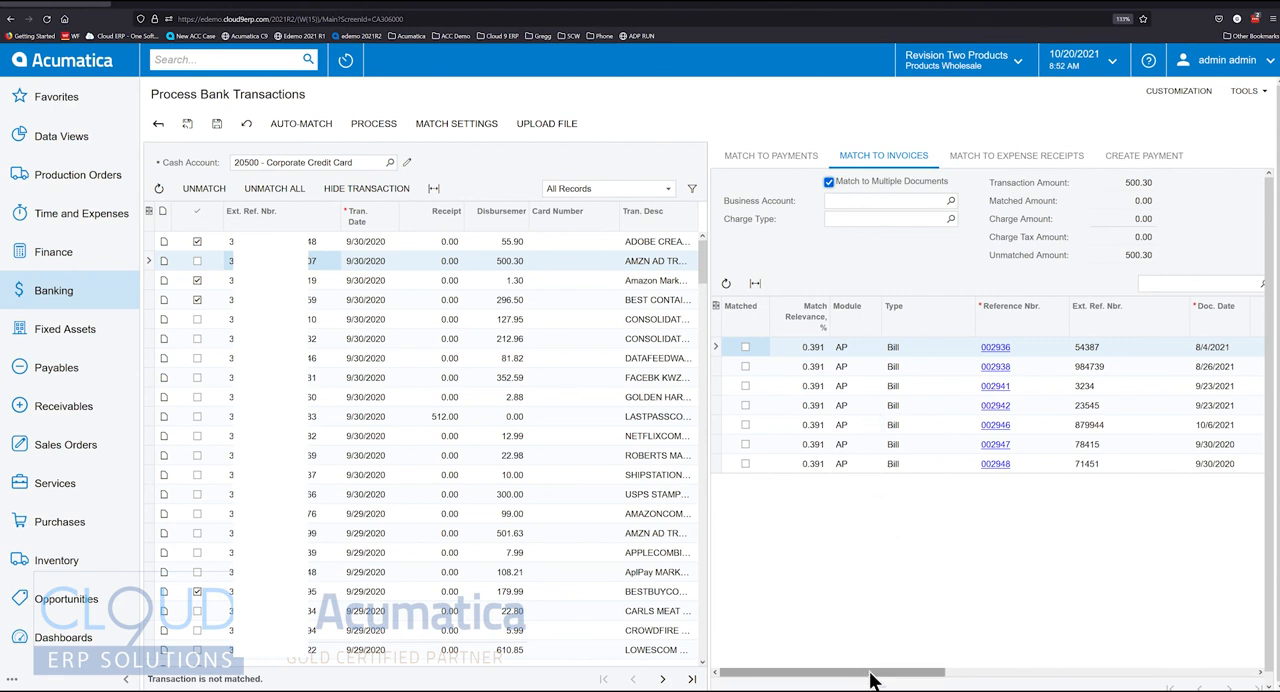
pyautogui.moveTo(870, 679); pyautogui.dragTo(945, 676)
pyautogui.moveTo(1075, 308); pyautogui.dragTo(848, 316)
pyautogui.moveTo(1190, 326); pyautogui.dragTo(860, 330)
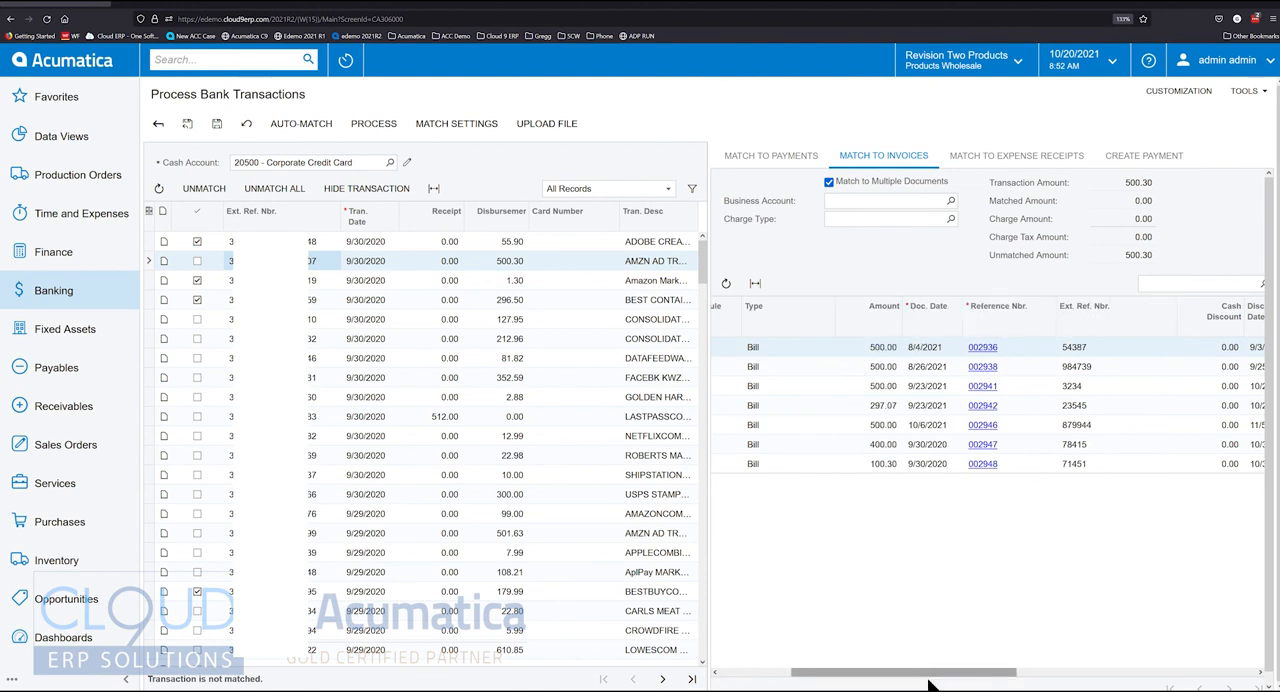
pyautogui.moveTo(928, 676); pyautogui.dragTo(829, 674)
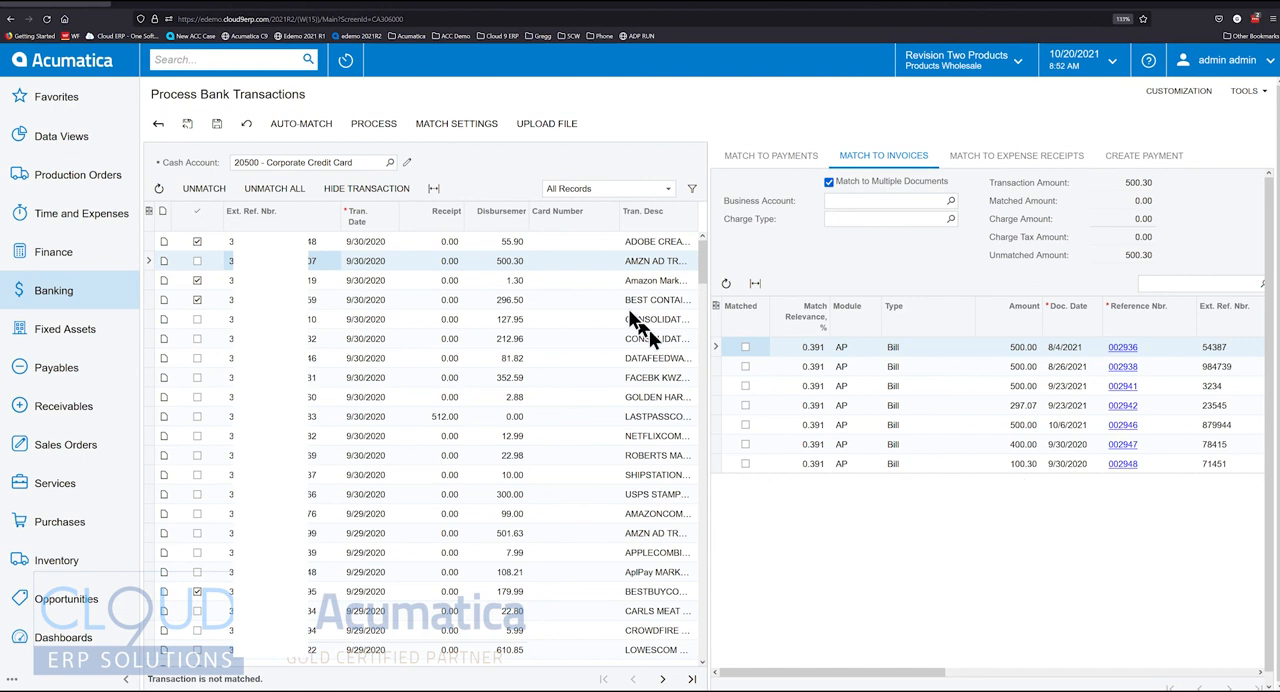
# Match the 500.30 AMZN transaction to bills 002947 and 002948 and process the matched bank transactions
pyautogui.click(745, 444)
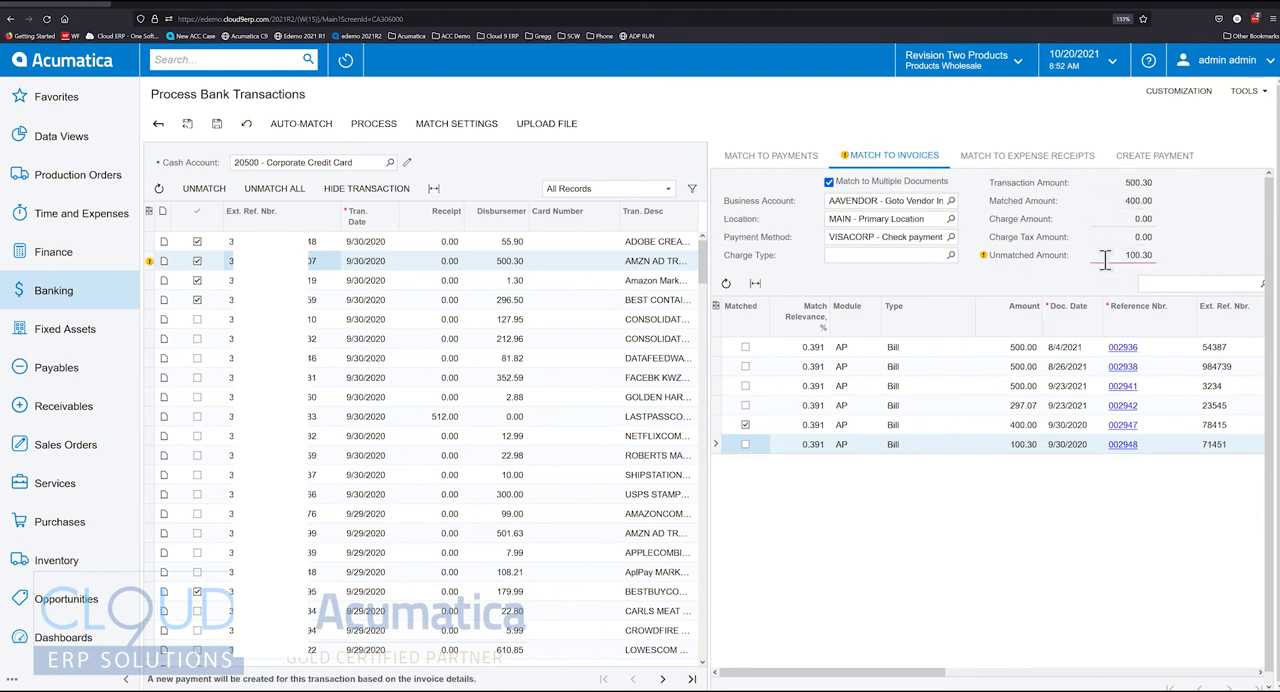
pyautogui.click(745, 444)
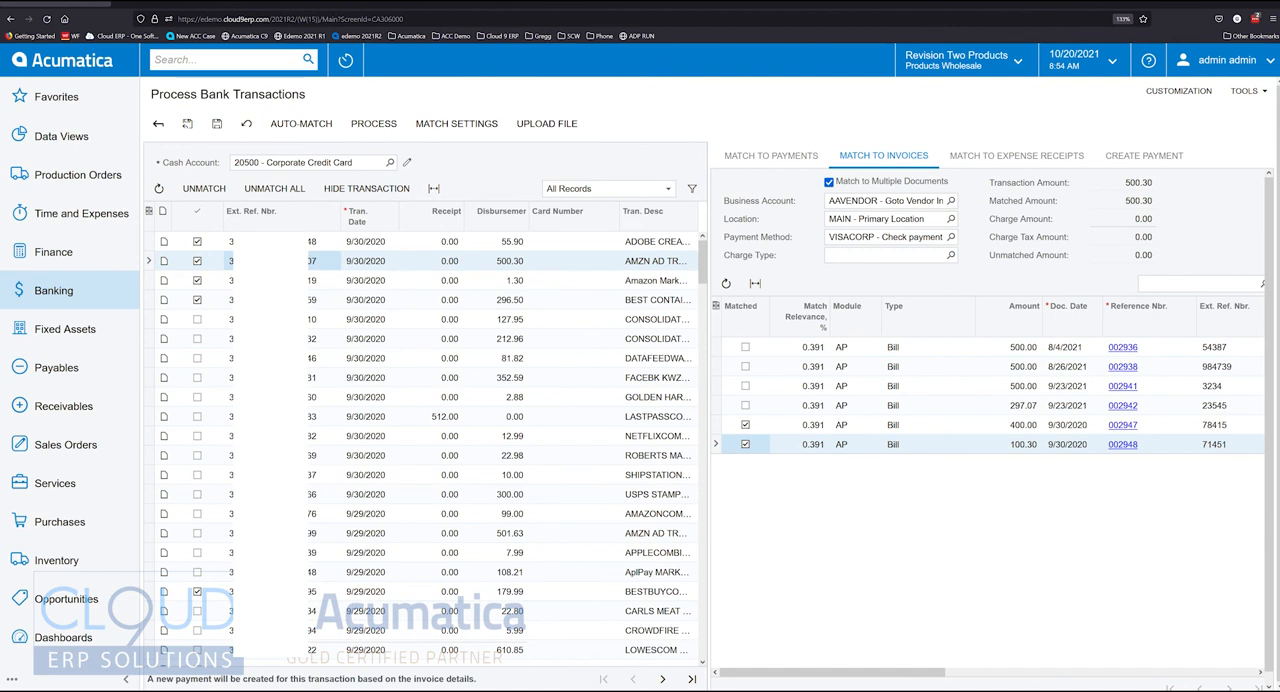
pyautogui.click(374, 123)
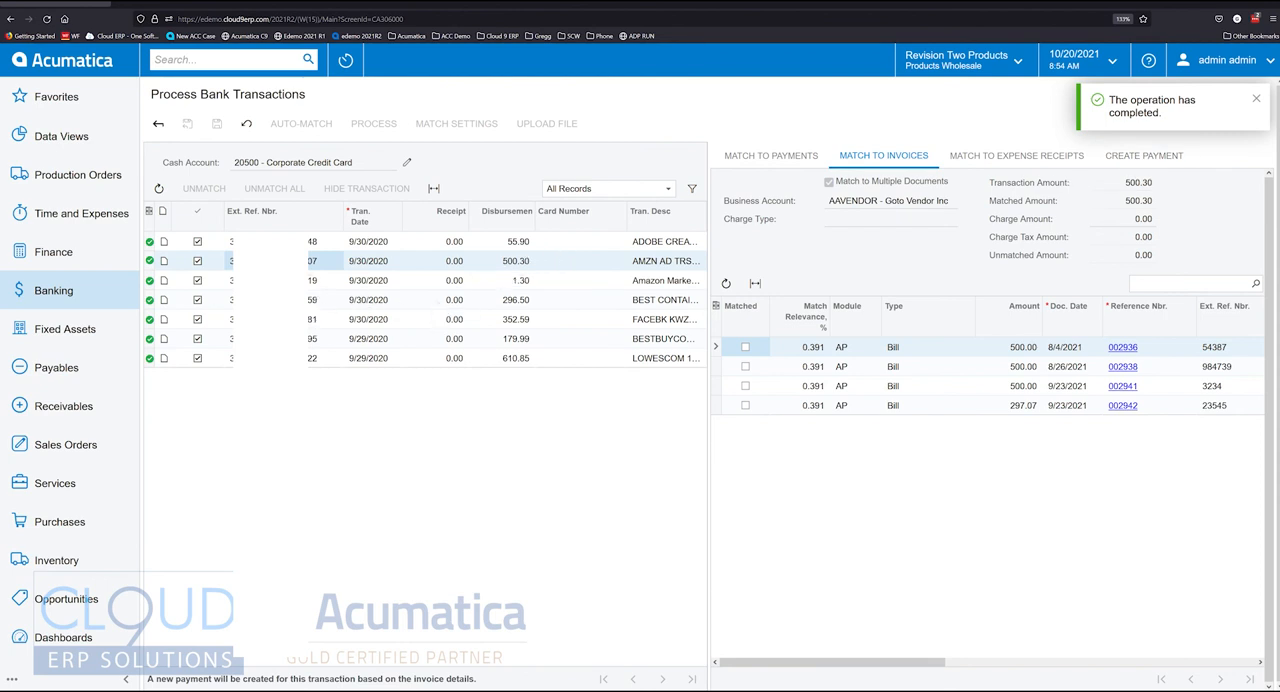
# Start a new reconciliation statement in Banking and choose cash account 20500 - Corporate Credit Card
pyautogui.click(80, 298)
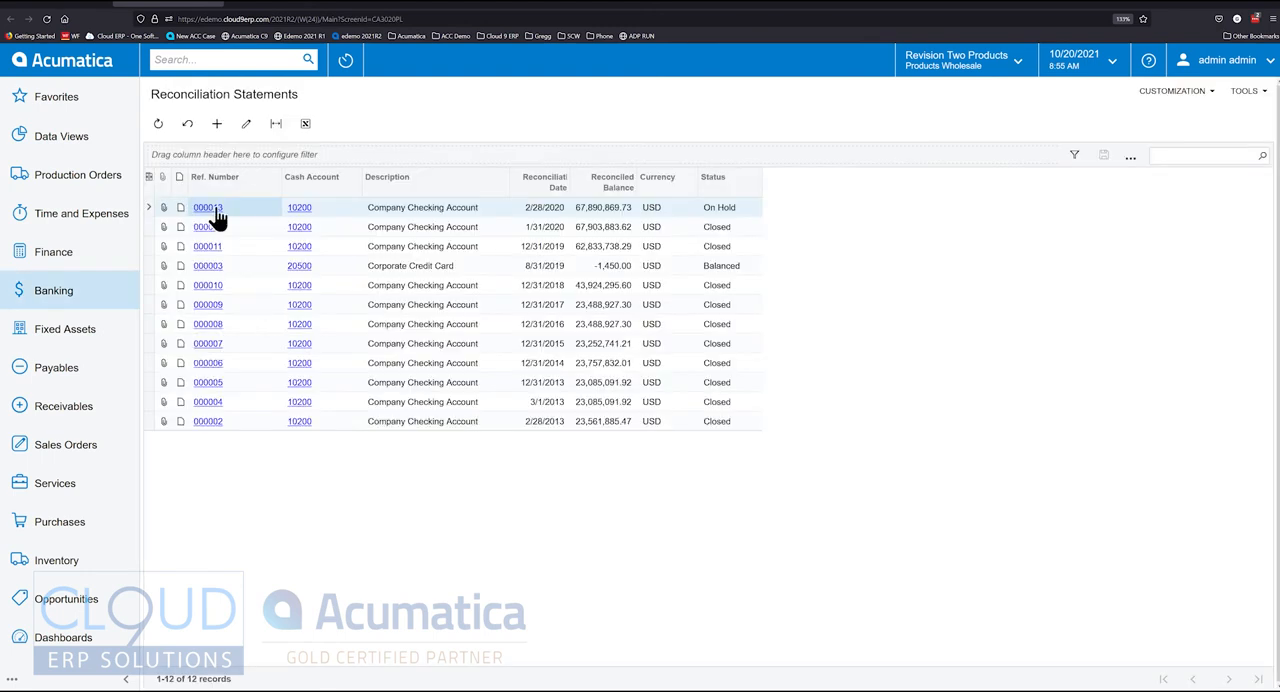
pyautogui.click(218, 126)
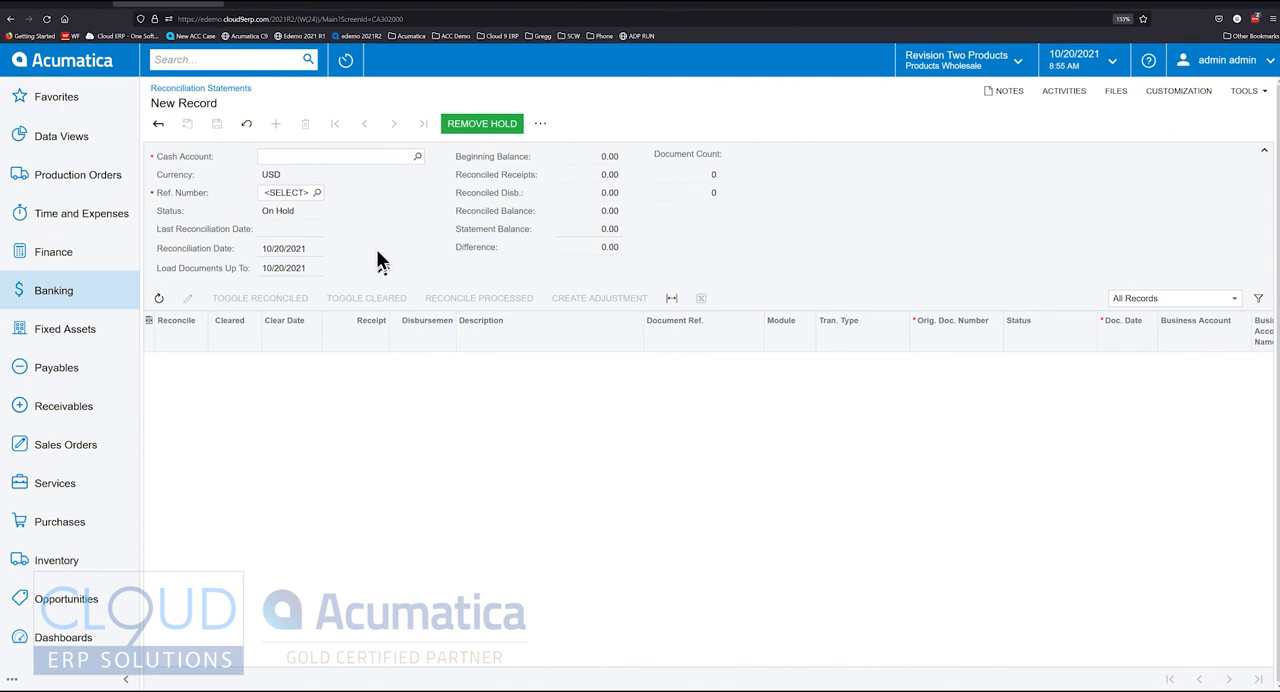
pyautogui.click(417, 156)
pyautogui.doubleClick(412, 312)
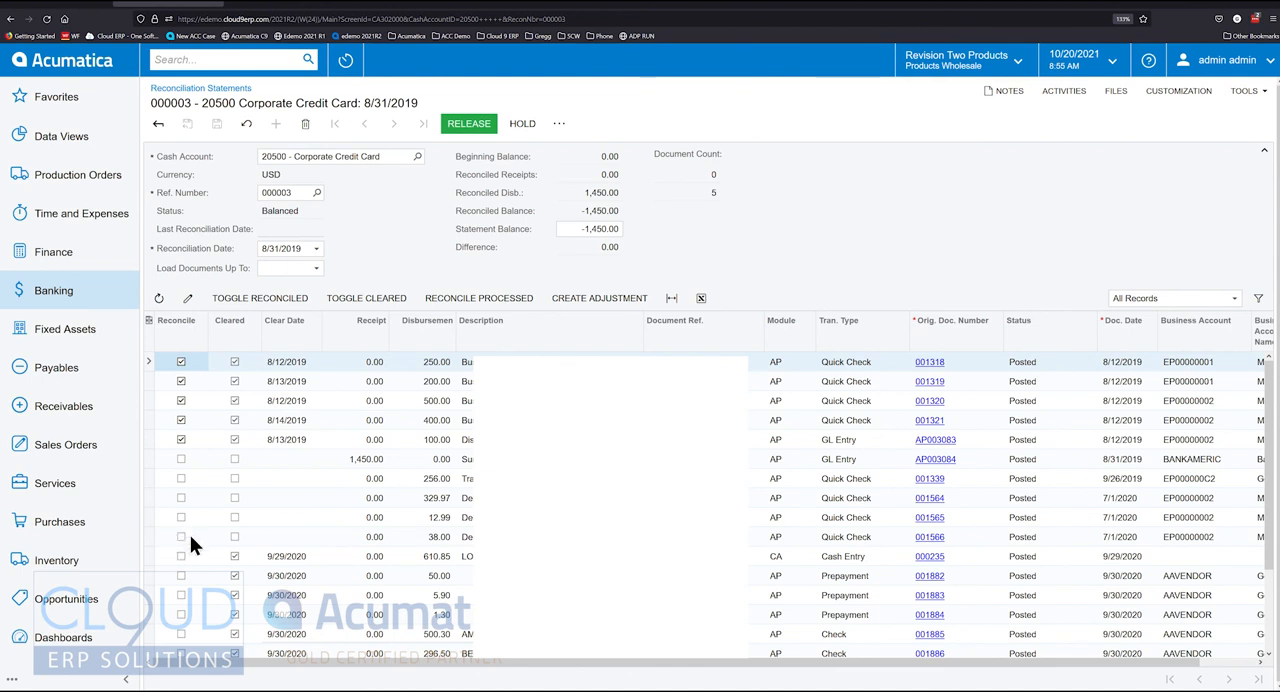
# Mark all processed bank transactions as reconciled in the Corporate Credit Card reconciliation statement
pyautogui.scroll(-2, 190, 535)
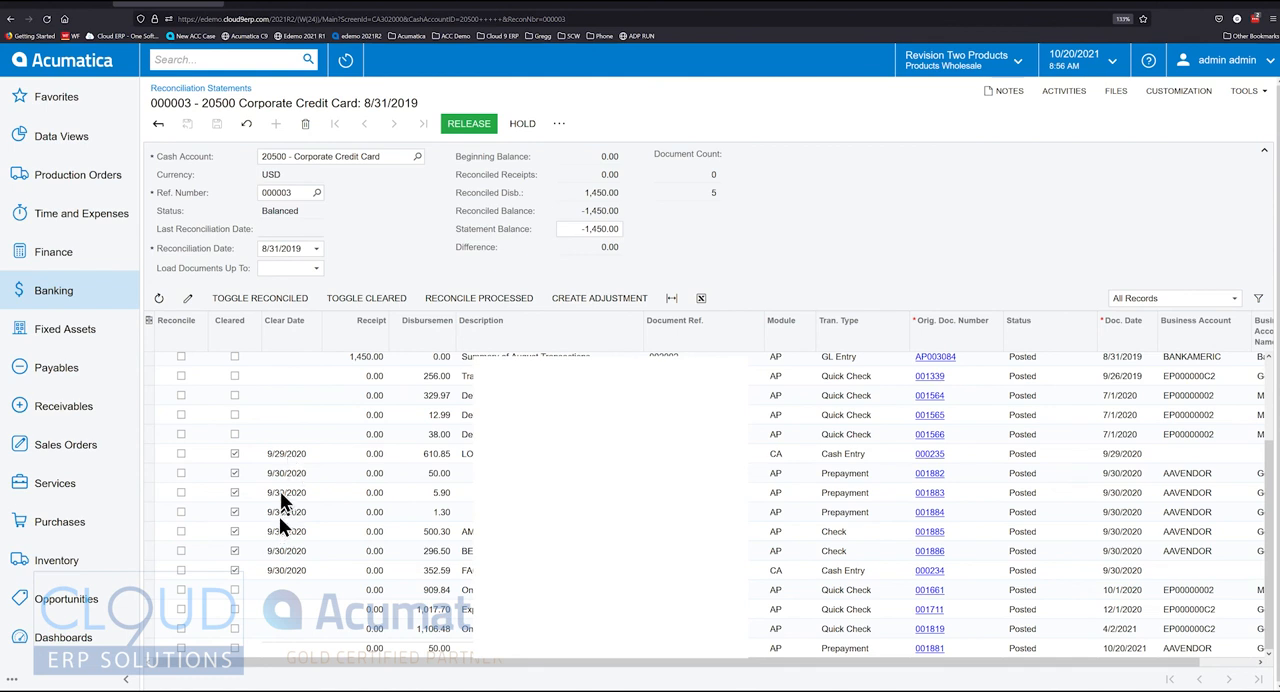
pyautogui.click(483, 298)
pyautogui.scroll(-2, 285, 478)
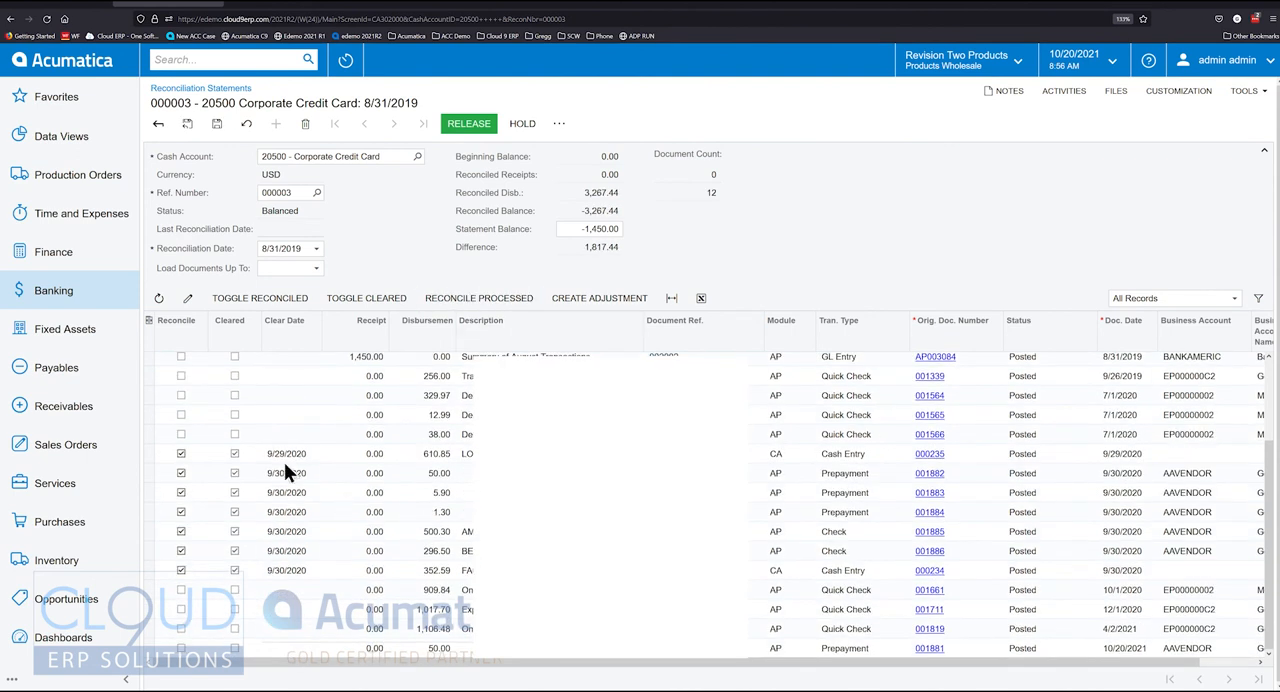
pyautogui.click(286, 473)
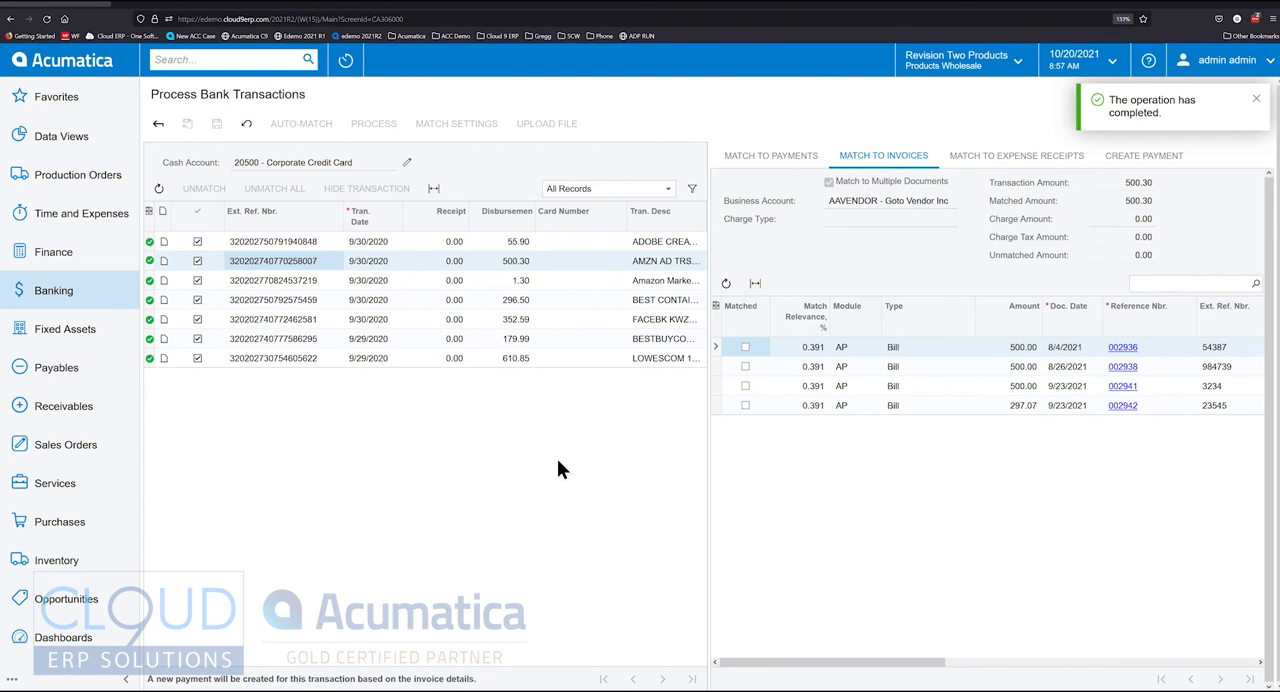
# Return to processing bank transactions, reload the unprocessed Corporate Credit Card transactions and show the payment creation options
pyautogui.click(246, 123)
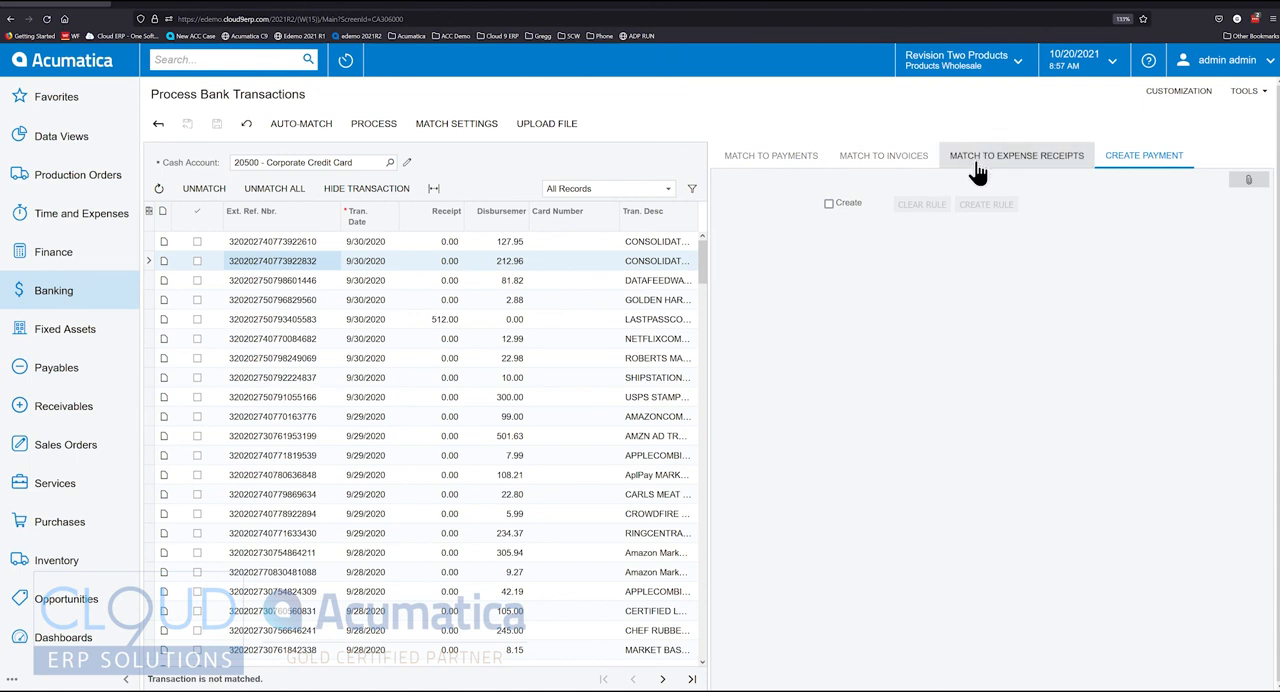
pyautogui.click(1152, 160)
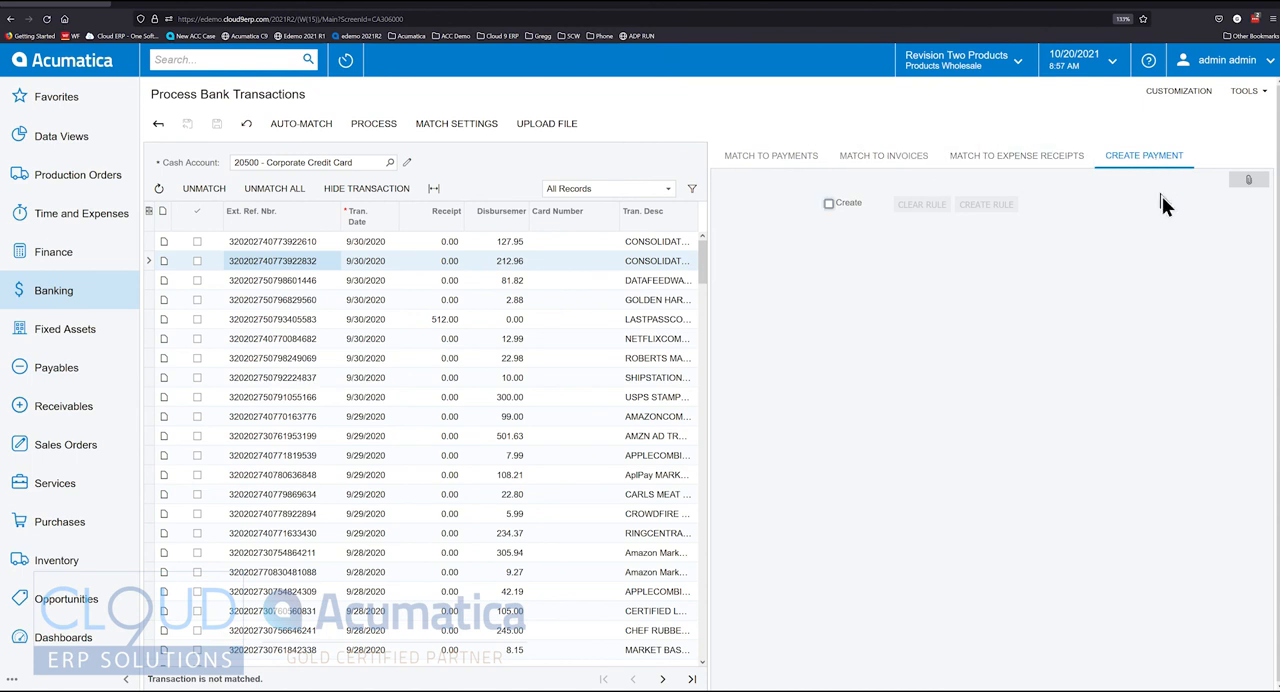